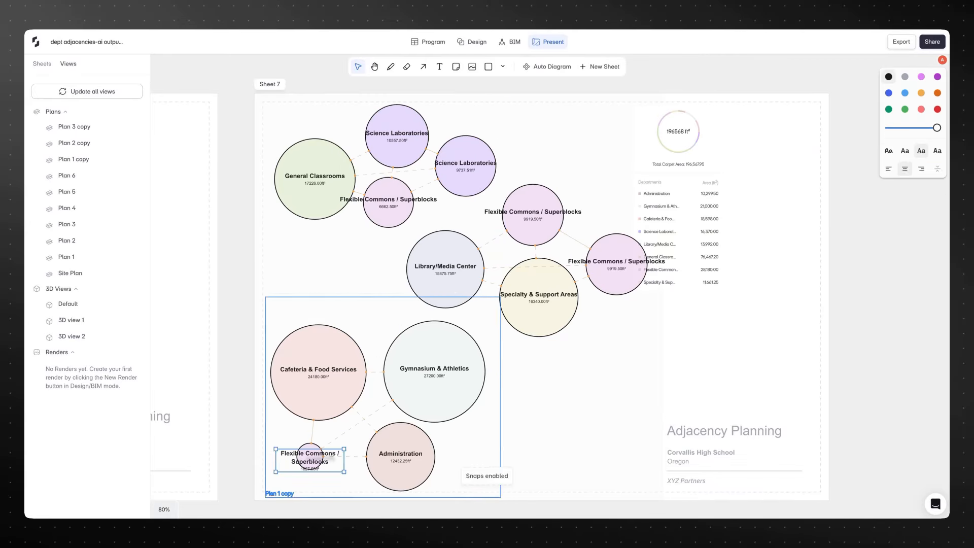
# Step: Adjust the text box of the small Flexible Commons / Superblocks bubble's label in the Plan 1 copy diagram on Sheet 7
pyautogui.moveTo(347, 471); pyautogui.dragTo(367, 471)
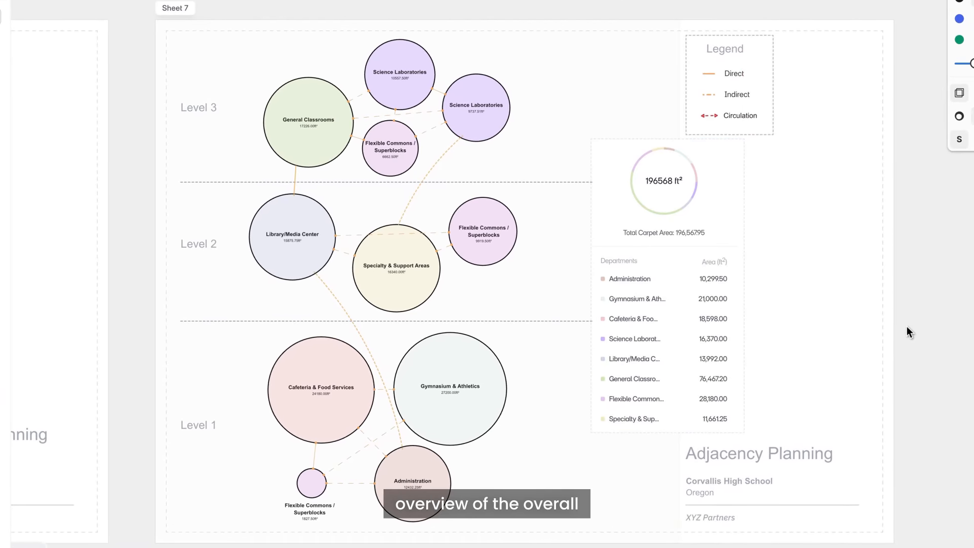
pyautogui.moveTo(713, 296); pyautogui.dragTo(714, 300)
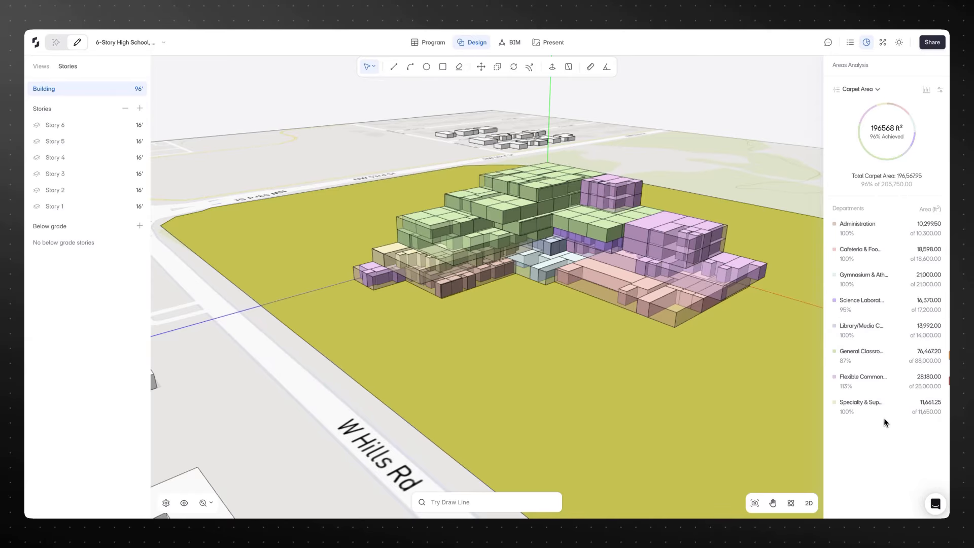
# Step: Select all objects of type Spaces in the school model with the selection filter and hide them
pyautogui.moveTo(718, 387); pyautogui.dragTo(699, 353, button='middle')
pyautogui.scroll(3, 589, 314)
pyautogui.moveTo(589, 314); pyautogui.dragTo(625, 353, button='middle')
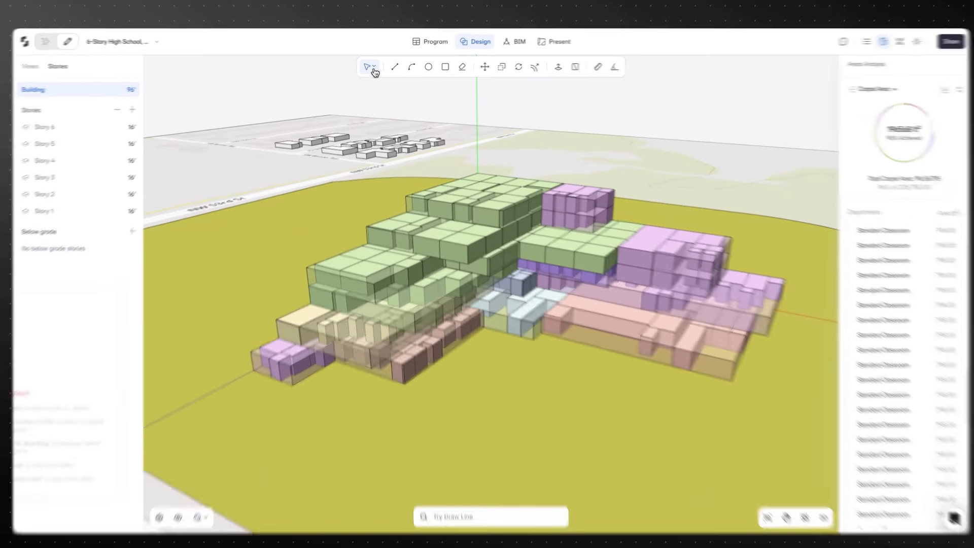
pyautogui.click(373, 66)
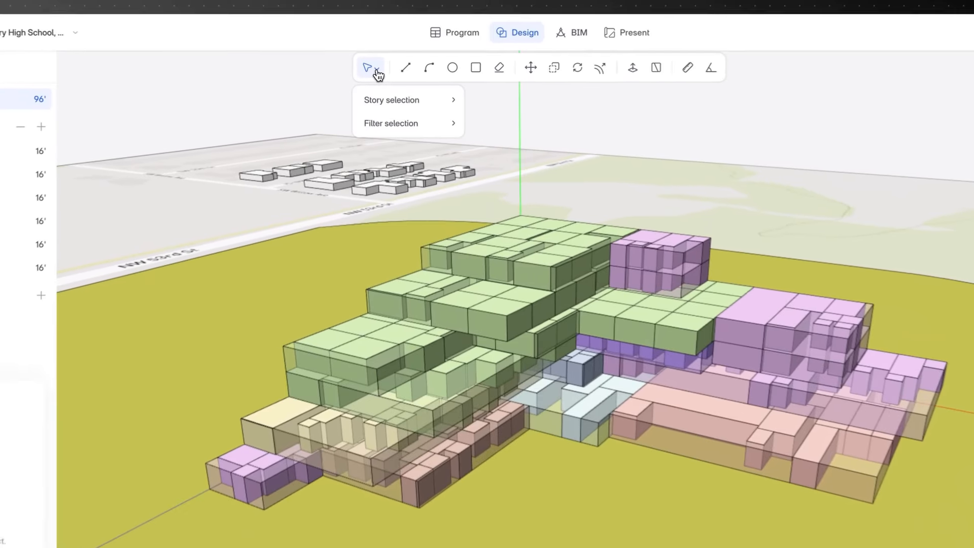
pyautogui.moveTo(412, 125)
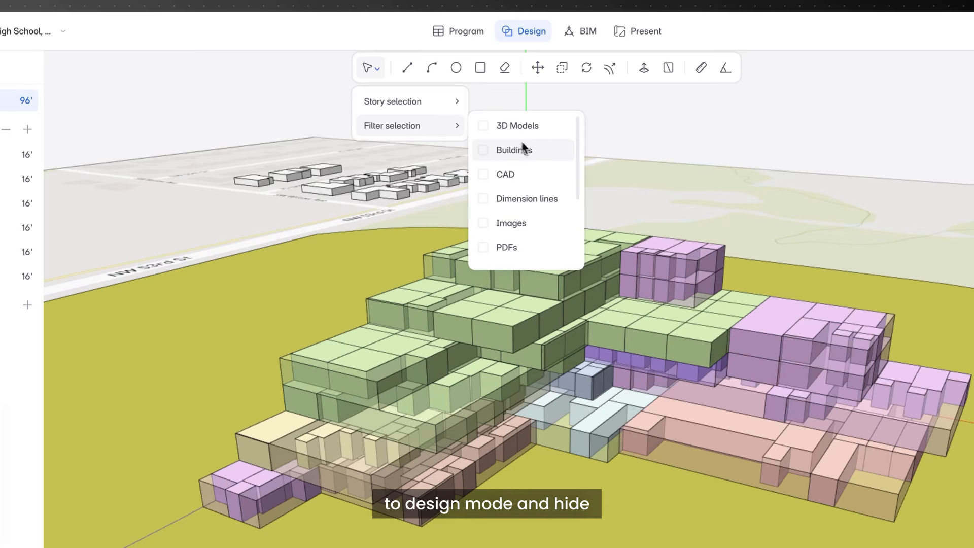
pyautogui.scroll(-3, 527, 154)
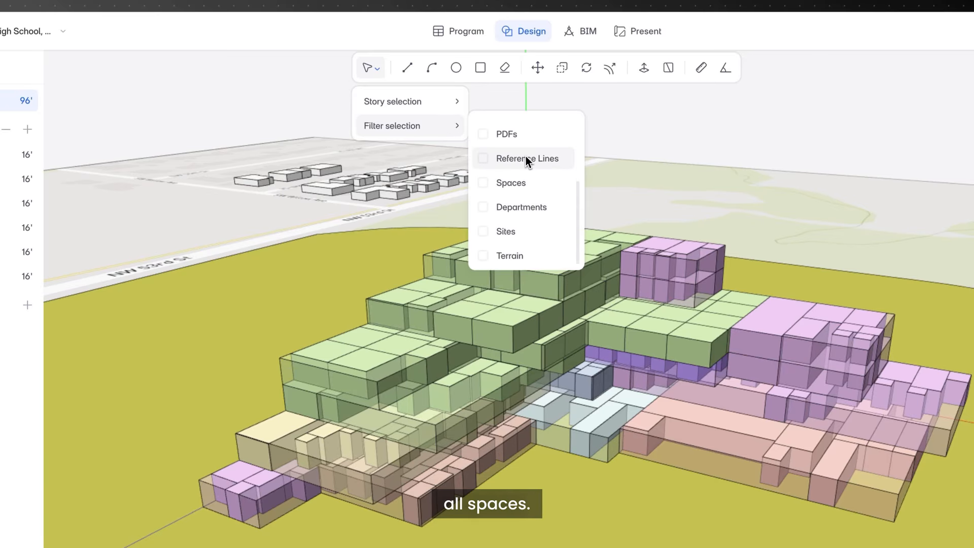
pyautogui.click(487, 183)
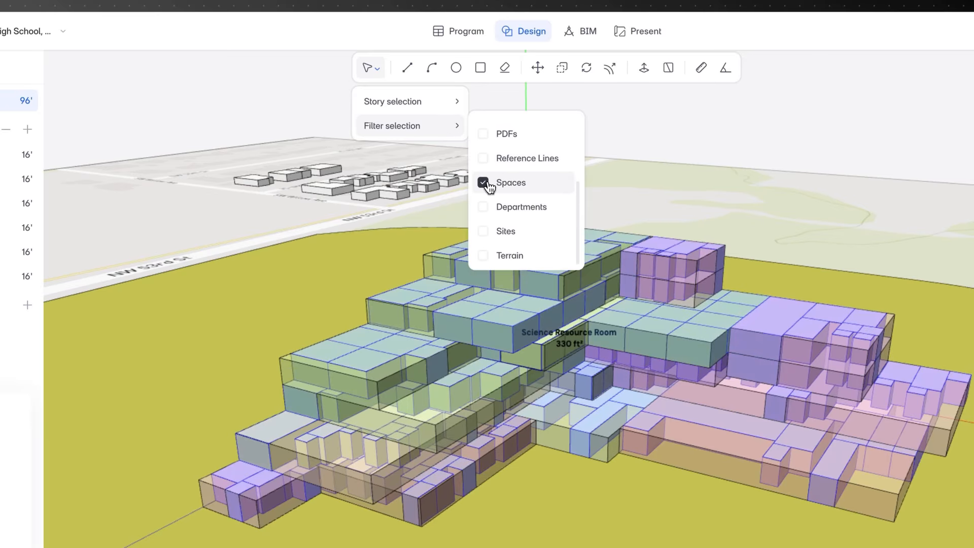
pyautogui.rightClick(507, 316)
pyautogui.click(540, 363)
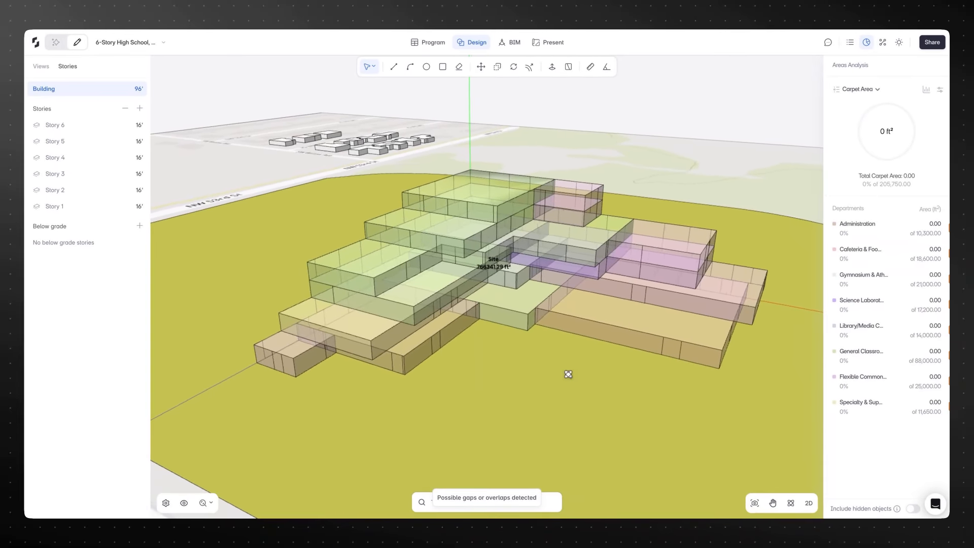
# Step: Select the General Classrooms department on Story 3 and open the Plan 3 view
pyautogui.moveTo(568, 374); pyautogui.dragTo(510, 406, button='middle')
pyautogui.click(366, 291)
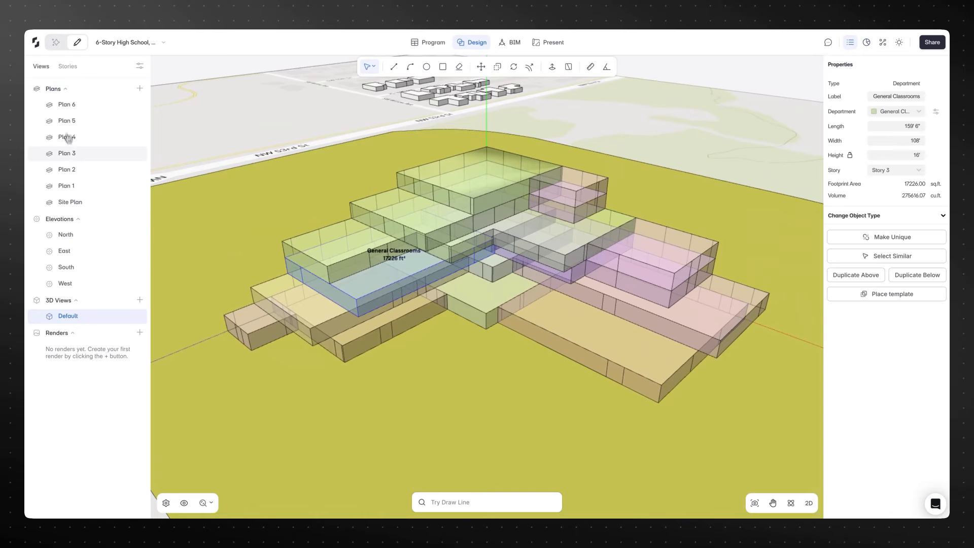
pyautogui.click(67, 153)
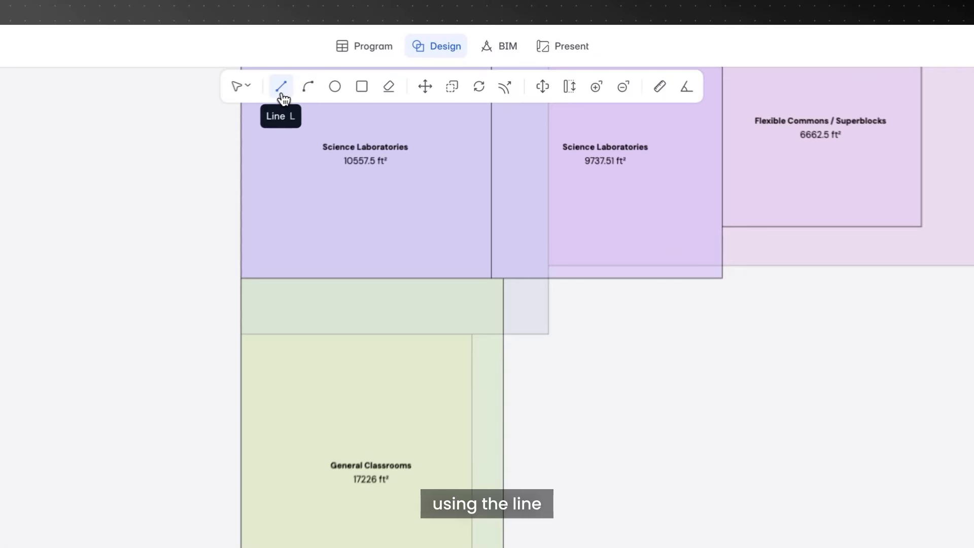
# Step: Draw a 159' 6" long, 12' wide corridor across General Classrooms, from its lower edge to the Science Laboratories edge, using the External offset mode
pyautogui.click(377, 66)
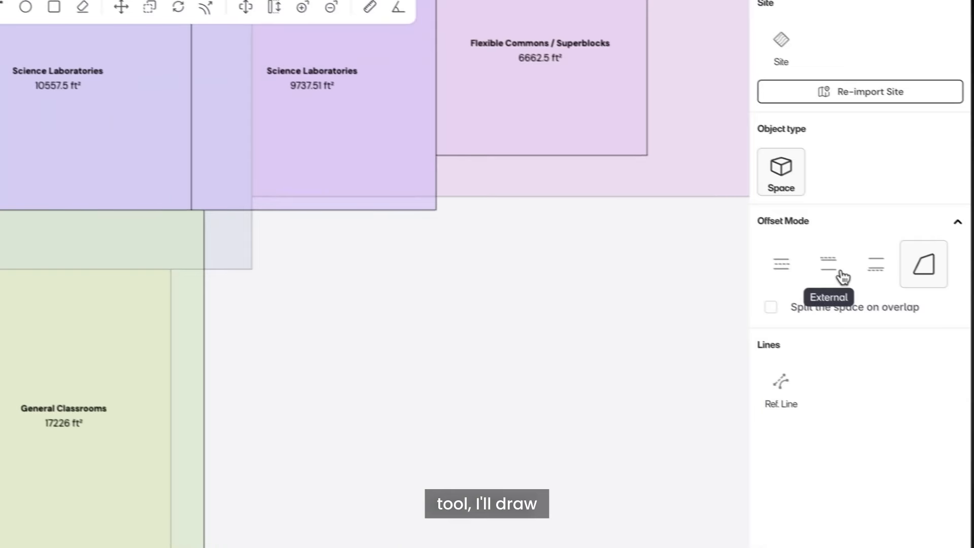
pyautogui.click(827, 264)
pyautogui.click(929, 309)
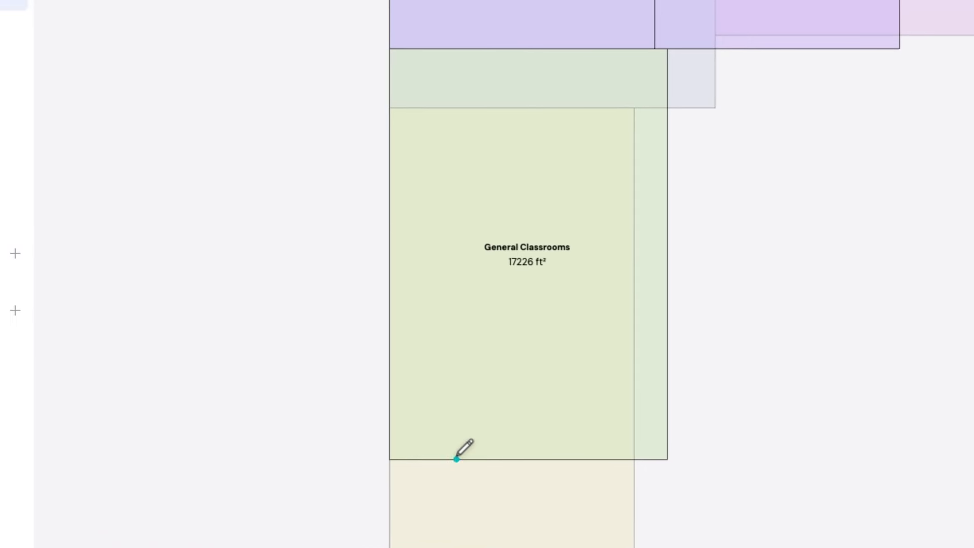
pyautogui.click(459, 460)
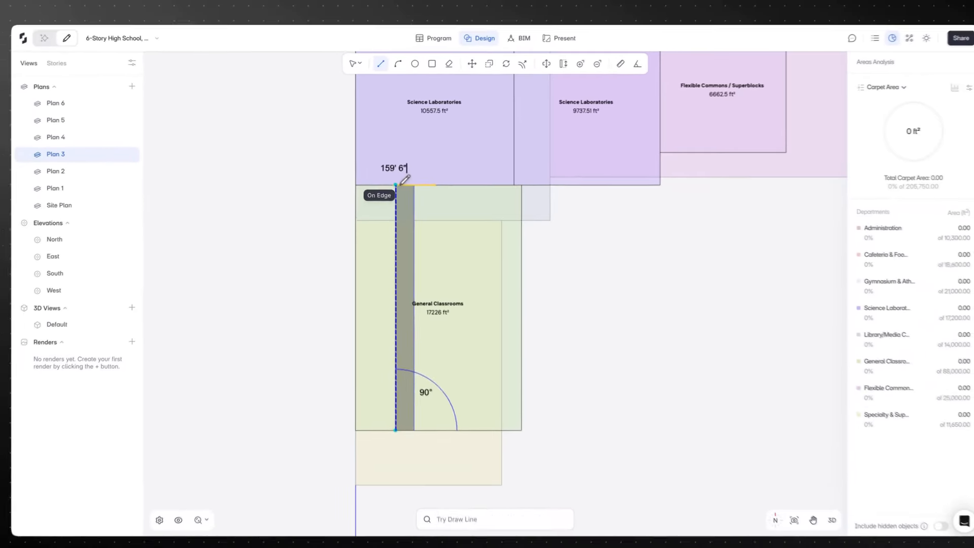
pyautogui.click(462, 220)
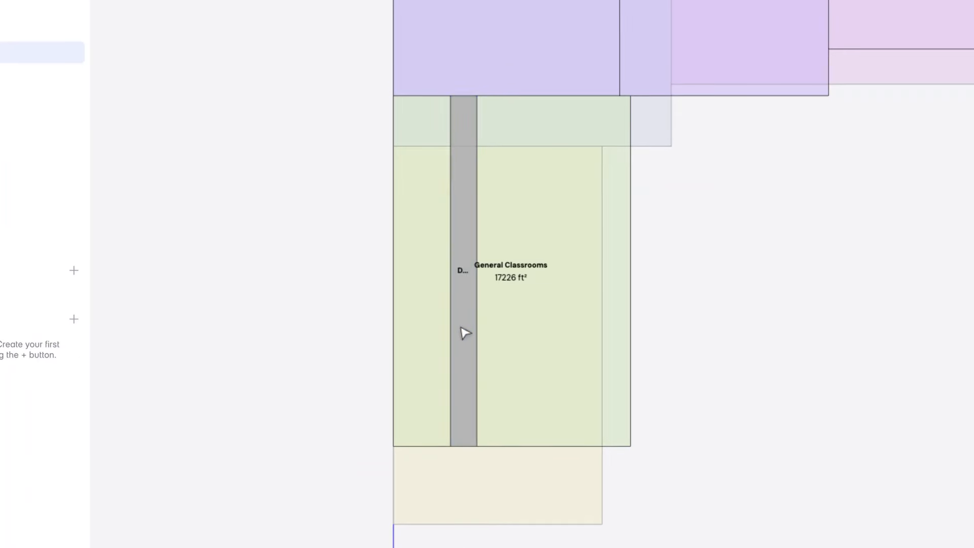
# Step: Label the corridor Circulation and create a new department named Circulation with the red color FF7C7C
pyautogui.click(399, 330)
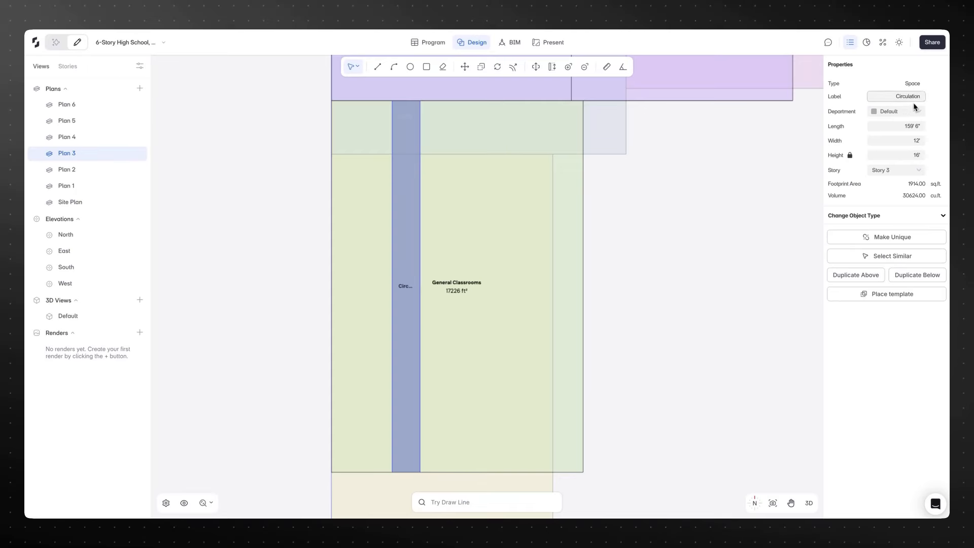
pyautogui.click(908, 111)
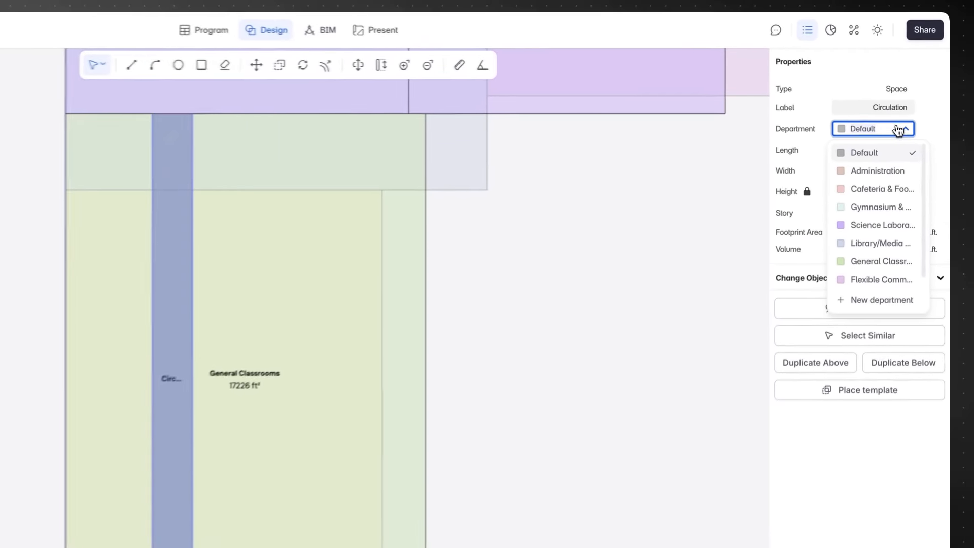
pyautogui.scroll(-1, 862, 229)
pyautogui.click(882, 313)
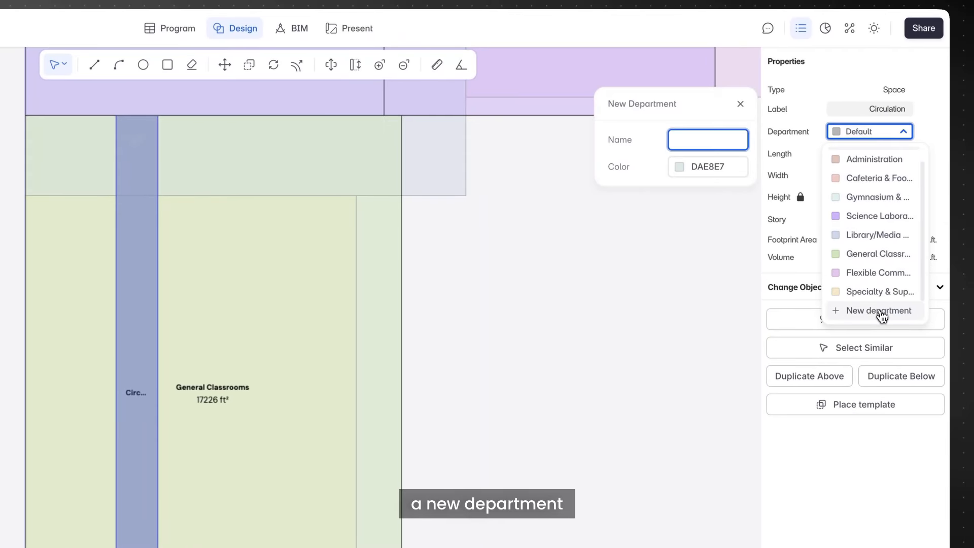
pyautogui.write('Circulation')
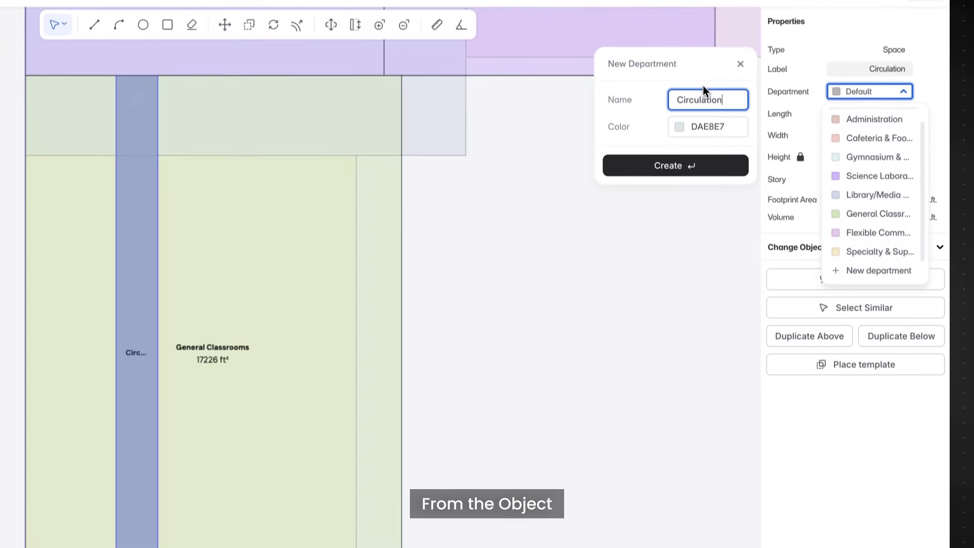
pyautogui.click(681, 120)
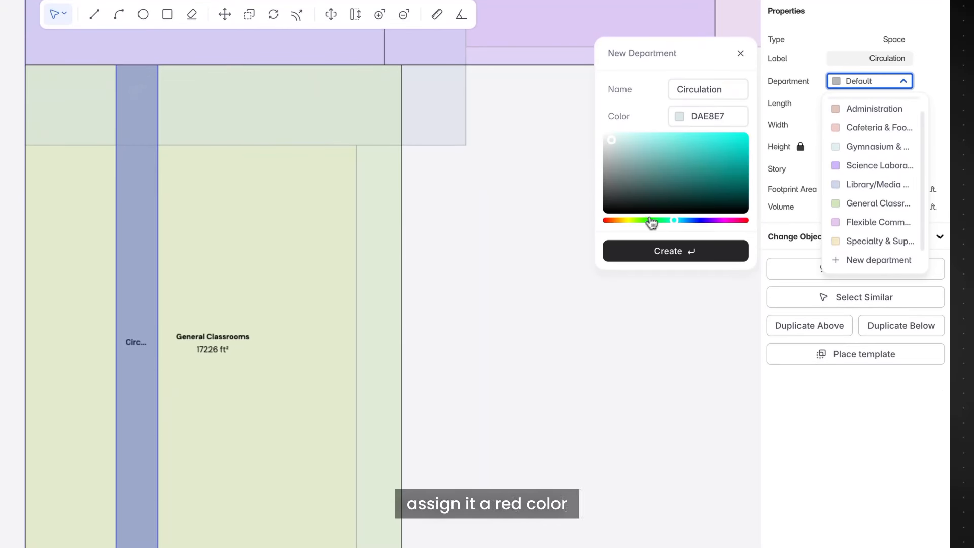
pyautogui.moveTo(650, 220); pyautogui.dragTo(633, 224)
pyautogui.moveTo(662, 136); pyautogui.dragTo(665, 140)
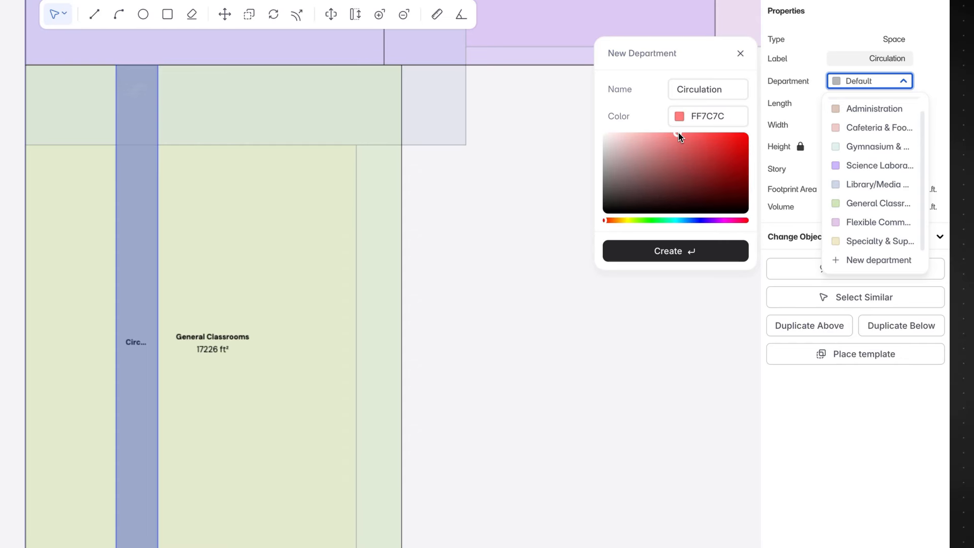
pyautogui.click(691, 252)
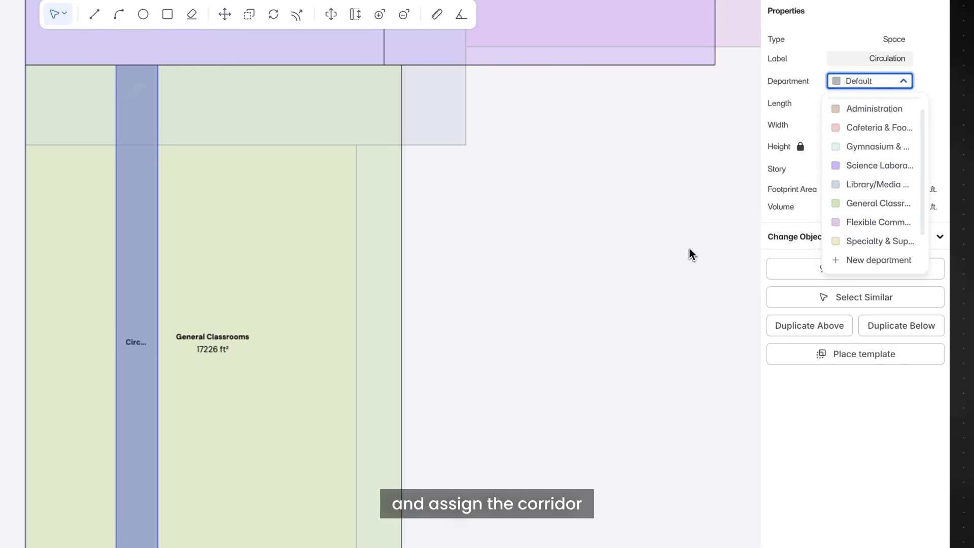
# Step: Assign the corridor to the new Circulation department and deselect it
pyautogui.scroll(-1, 858, 153)
pyautogui.click(867, 243)
pyautogui.click(637, 347)
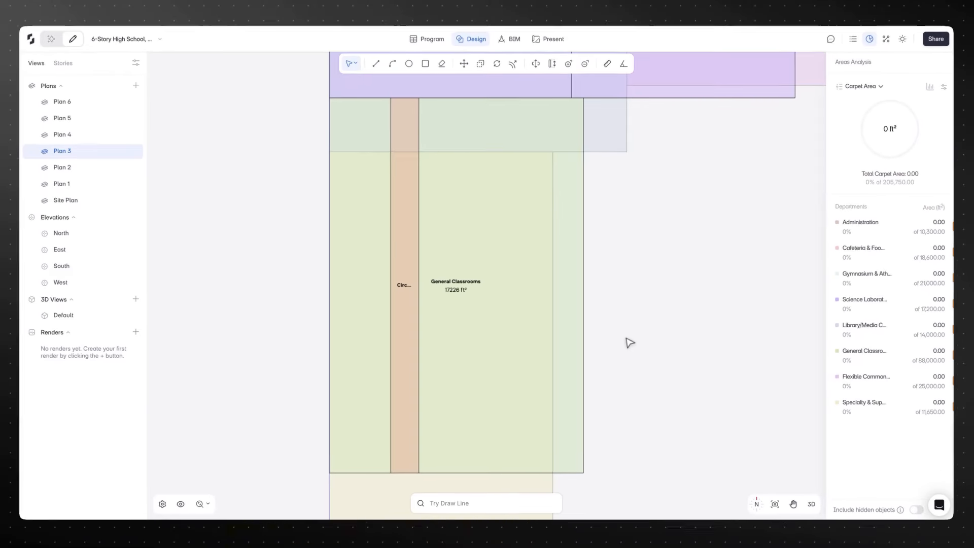
# Step: Copy the Circulation corridor about 43 ft sideways along the lower edge of General Classrooms
pyautogui.press('l')
pyautogui.press('Escape')
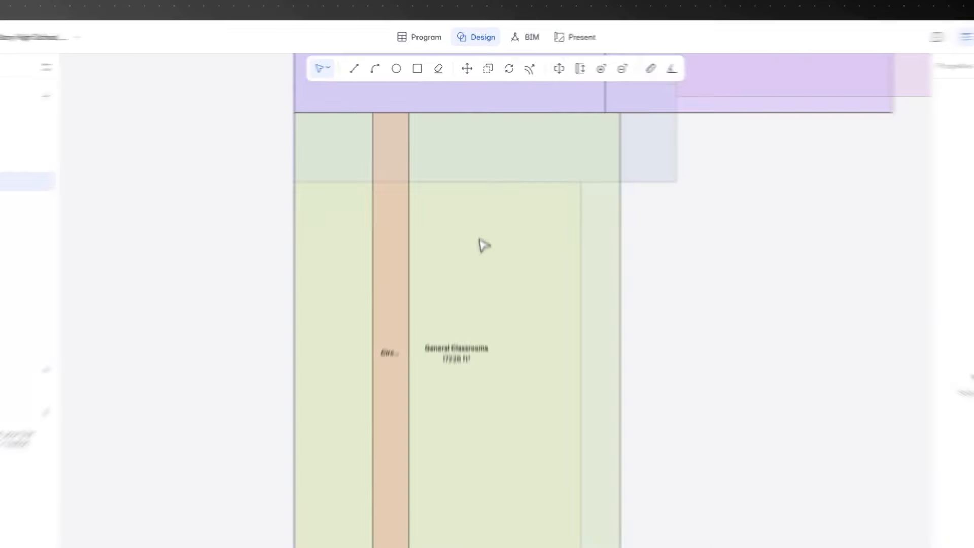
pyautogui.click(233, 211)
pyautogui.moveTo(394, 473); pyautogui.dragTo(564, 468)
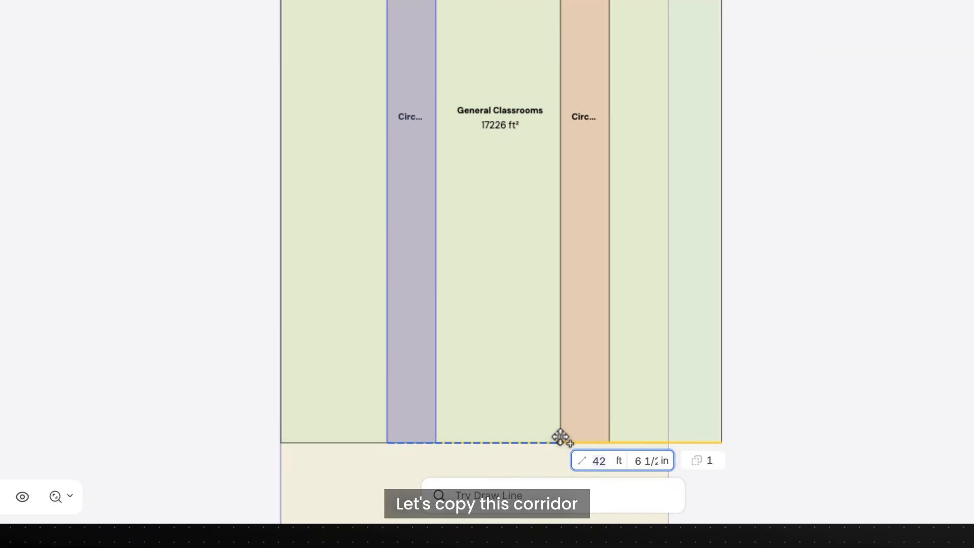
pyautogui.click(565, 438)
pyautogui.press('Escape')
# Step: Draw a rectangle about 31' 7 1/2" by 25' 8 1/2" between the two corridors and label it Court
pyautogui.scroll(-1, 575, 435)
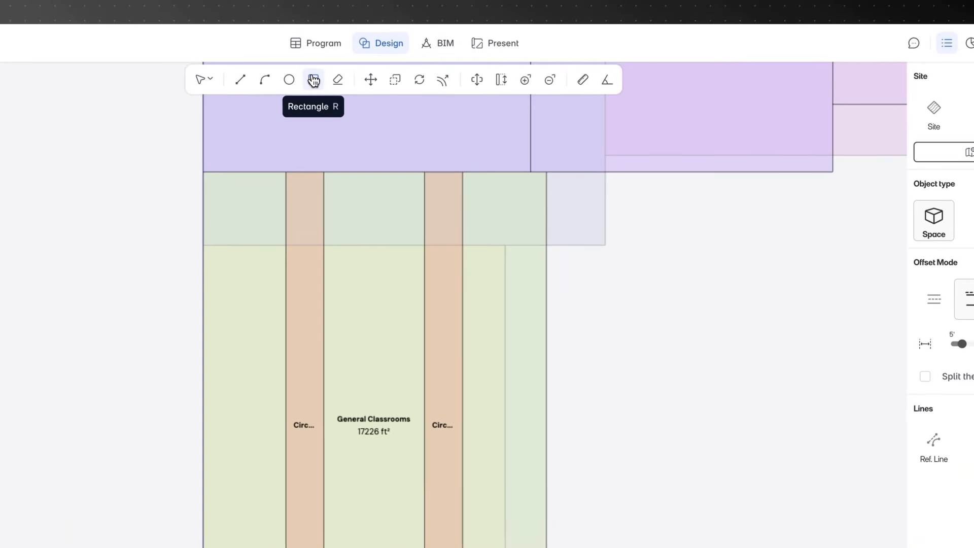
pyautogui.click(360, 43)
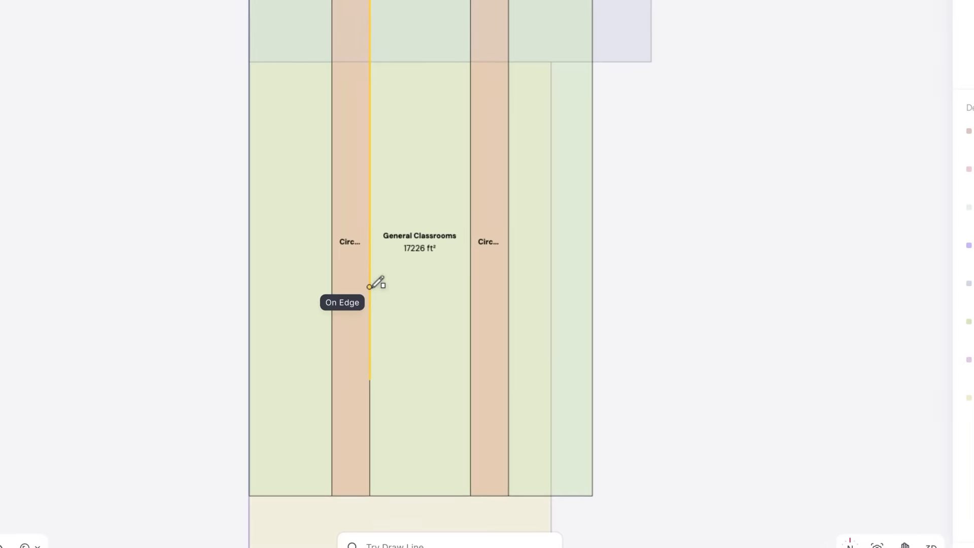
pyautogui.click(238, 355)
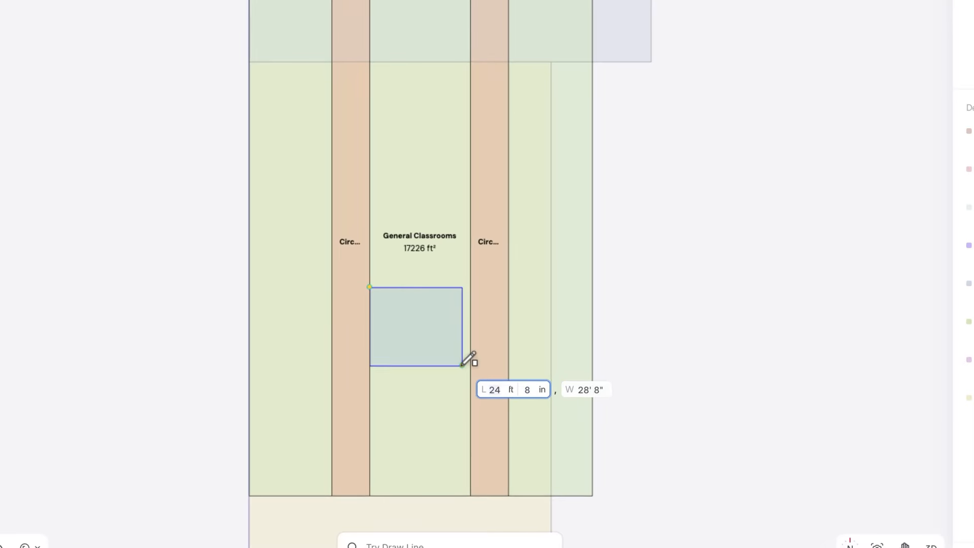
pyautogui.click(338, 437)
pyautogui.write('Cou')
pyautogui.write('rt')
pyautogui.press('Return')
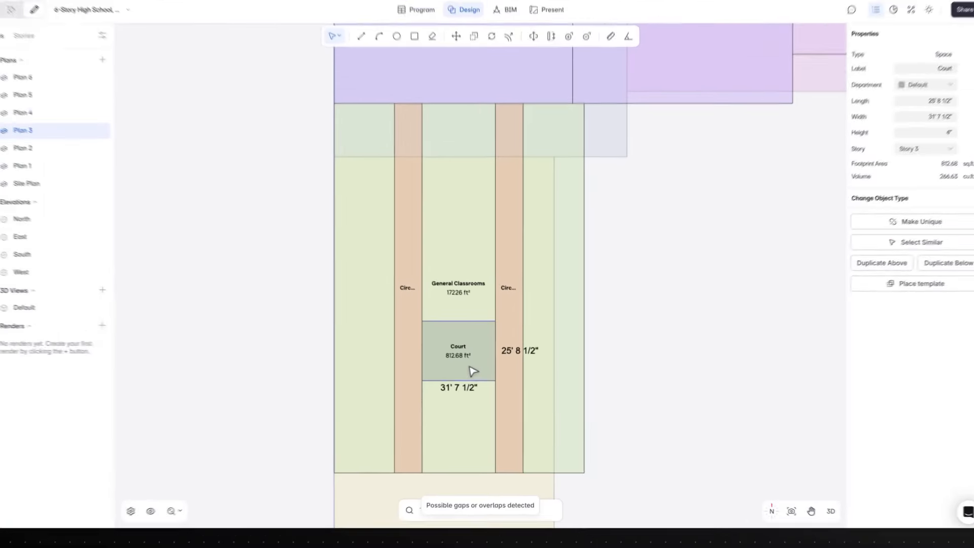
# Step: Copy the Court space to a second position between the two Circulation corridors
pyautogui.press('Escape')
pyautogui.press('c')
pyautogui.click(452, 368)
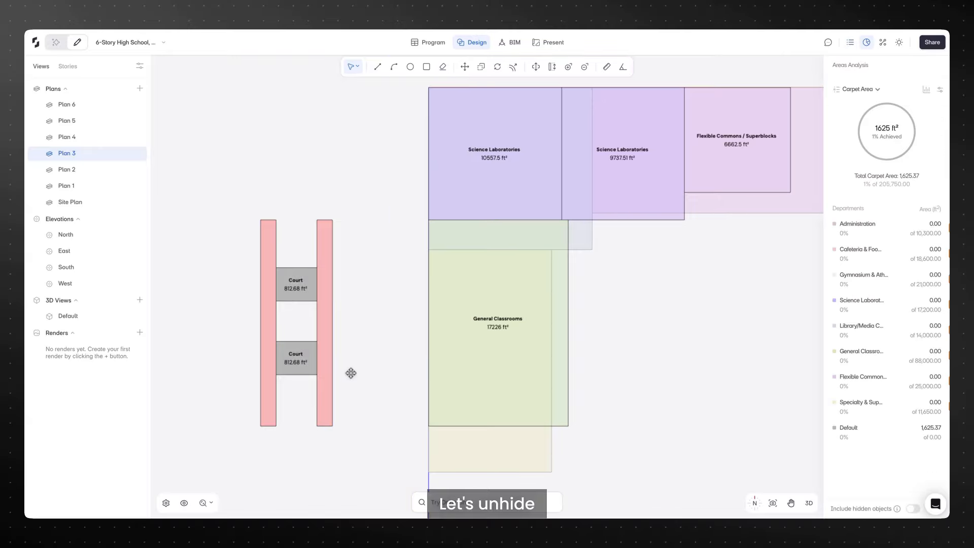
# Step: Unhide the spaces in Plan 3 and bring the corridors and the General Classrooms rooms into working view
pyautogui.click(185, 503)
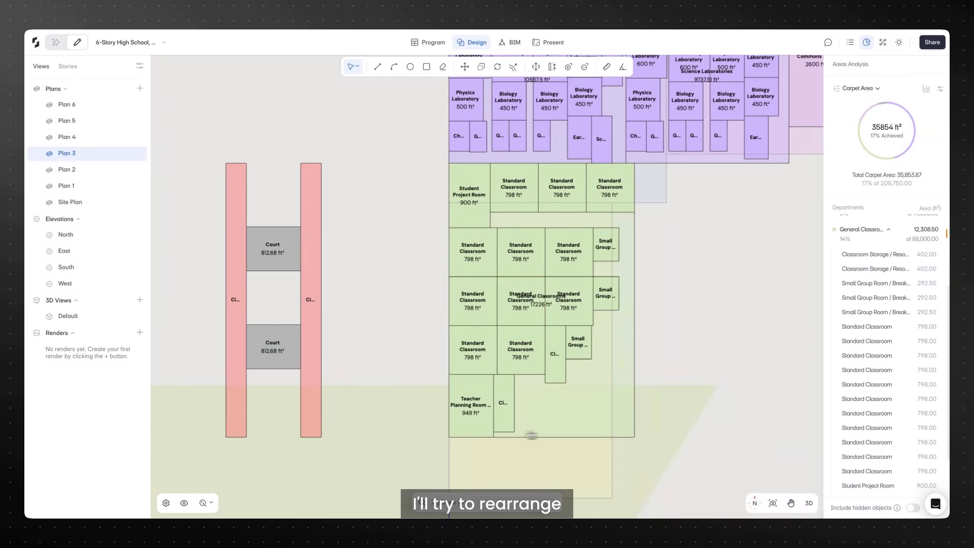
pyautogui.scroll(2, 568, 240)
pyautogui.moveTo(396, 299); pyautogui.dragTo(542, 322)
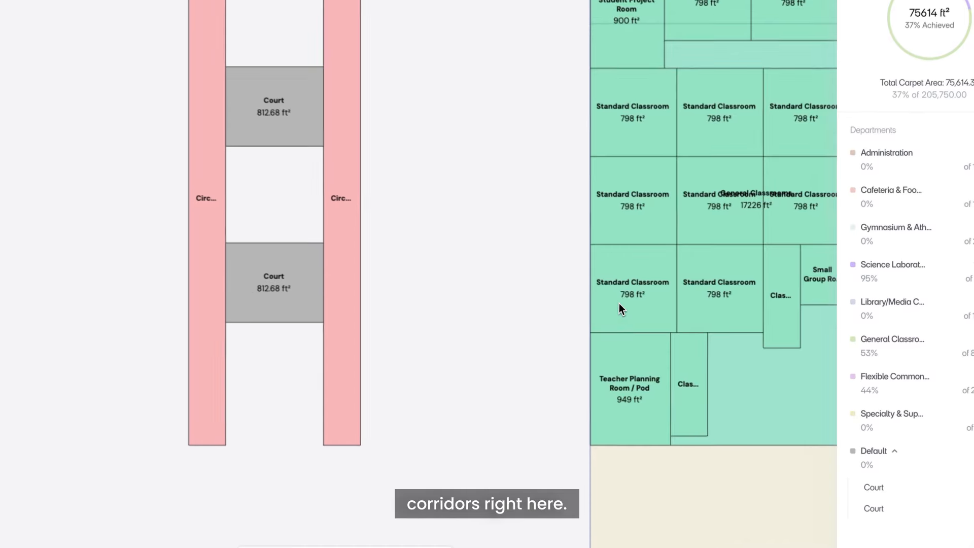
# Step: Move a Standard Classroom out of General Classrooms and snap it against the outer edge of the nearer Circulation corridor, near its lower end
pyautogui.click(619, 304)
pyautogui.moveTo(623, 293); pyautogui.dragTo(388, 412)
pyautogui.scroll(3, 375, 421)
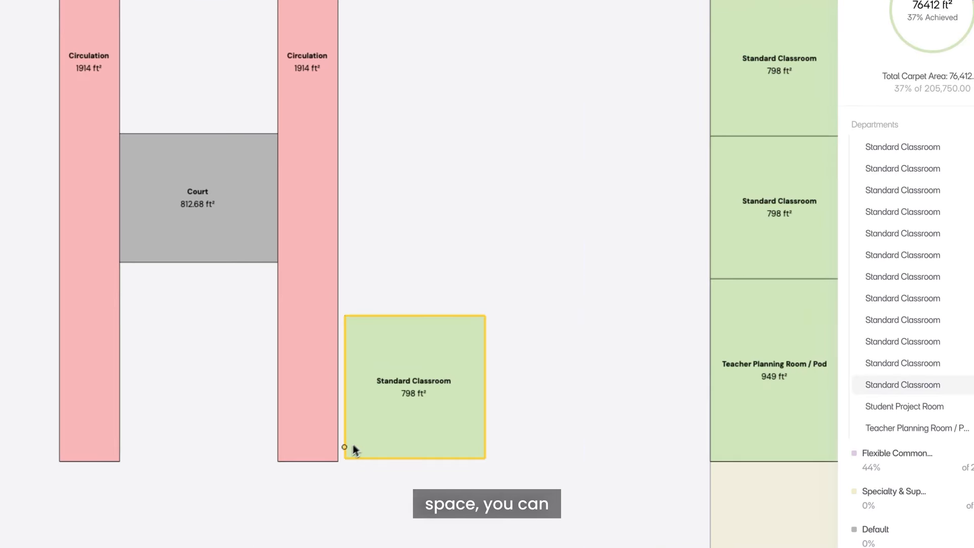
pyautogui.moveTo(352, 448); pyautogui.dragTo(338, 450)
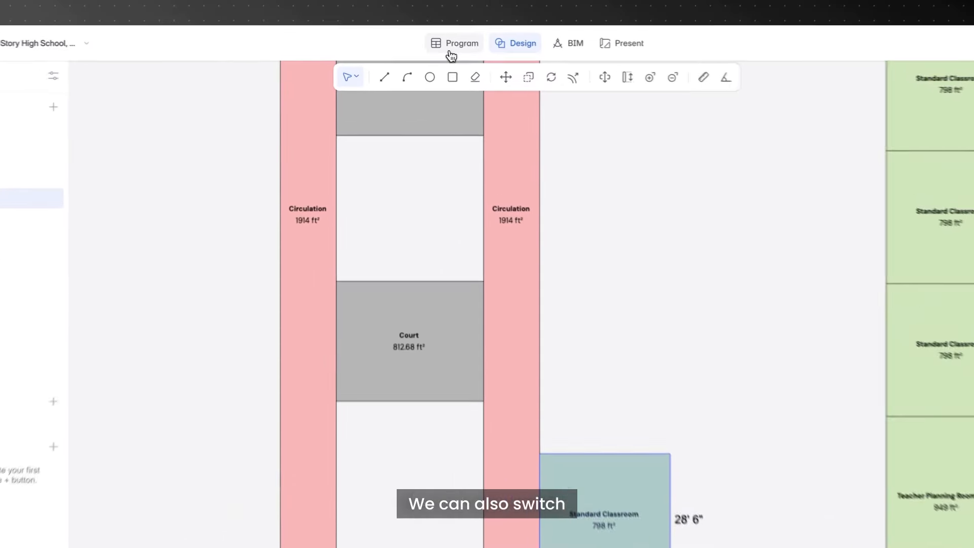
# Step: Set the Standard Classroom length to 36' in the program data sheet
pyautogui.click(429, 42)
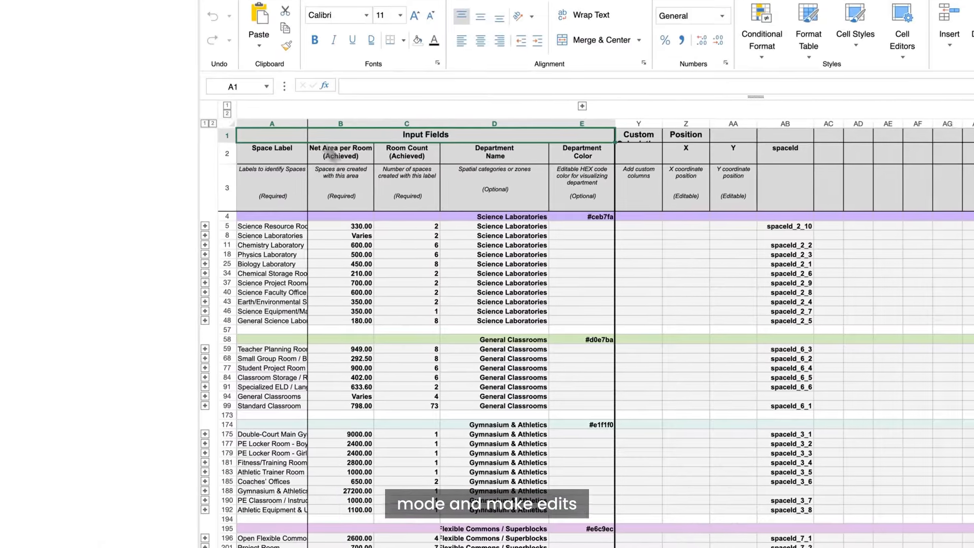
pyautogui.scroll(-1, 401, 277)
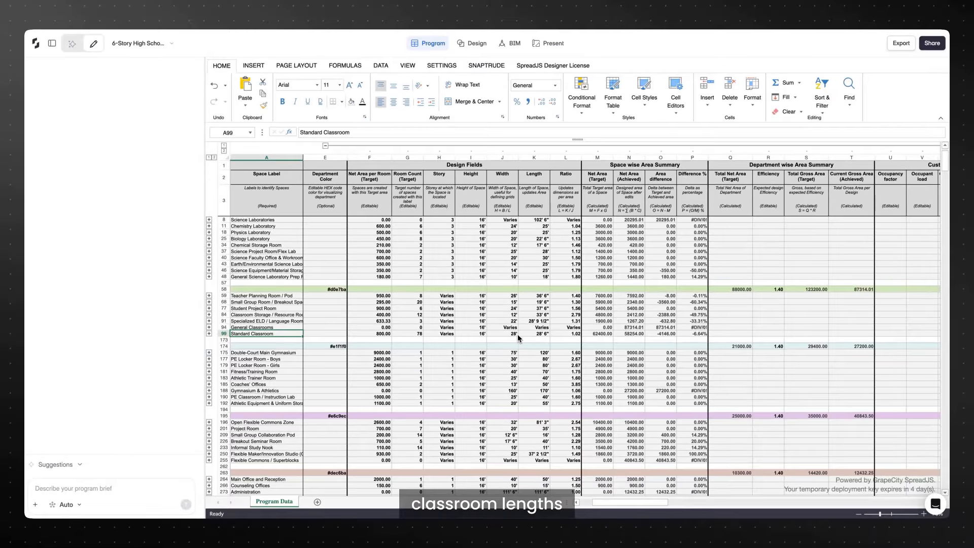
pyautogui.click(525, 416)
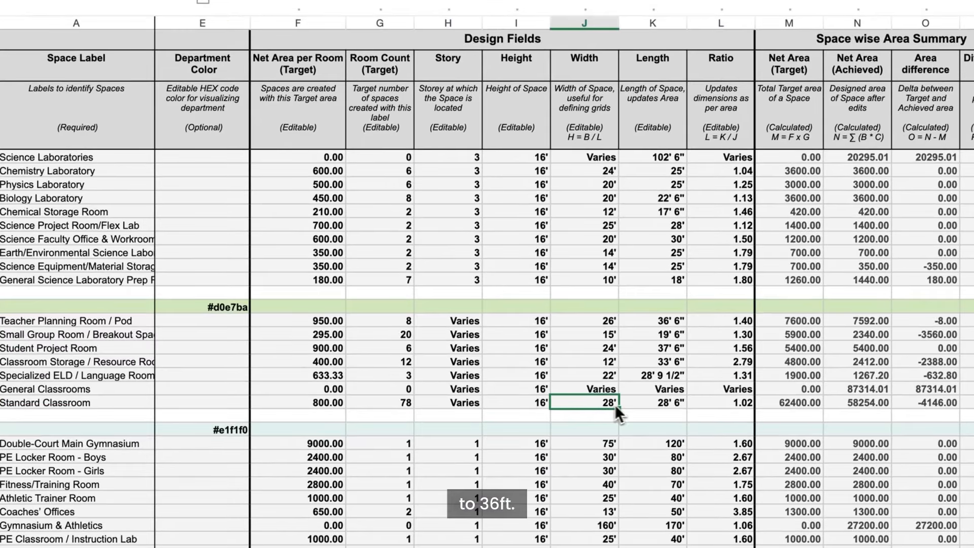
pyautogui.click(644, 403)
pyautogui.write('36')
pyautogui.press('Return')
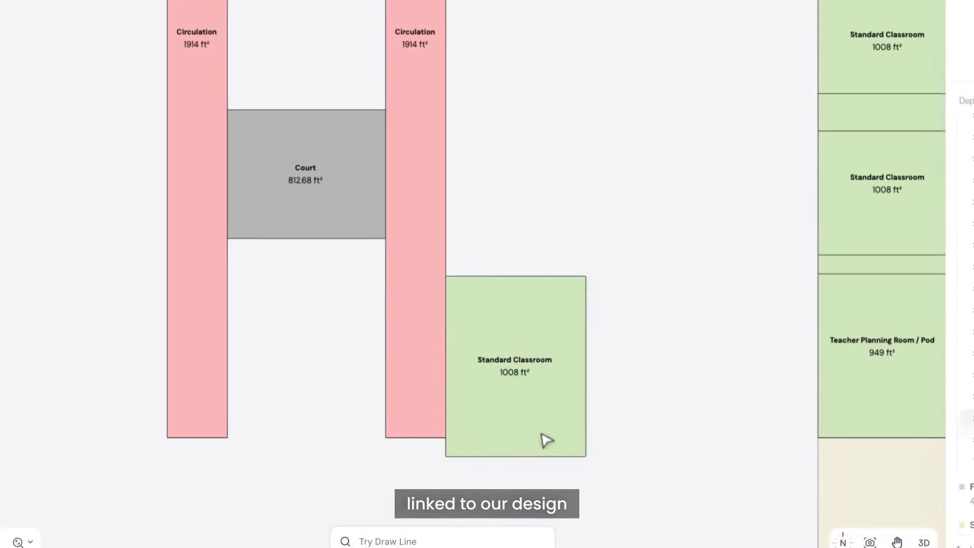
# Step: Align the enlarged Standard Classroom's lower edge with the end of the Circulation corridor and set the reference line style to Dashed
pyautogui.click(544, 428)
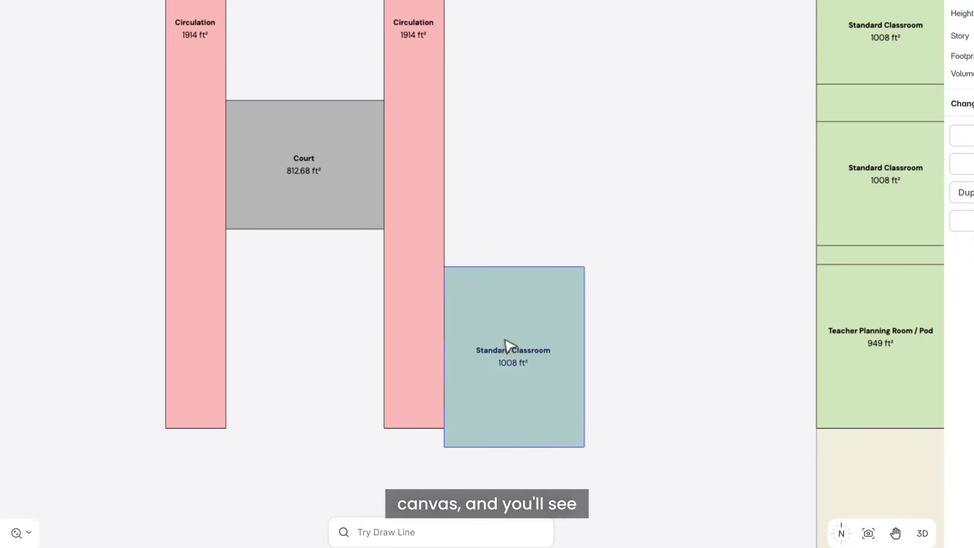
pyautogui.moveTo(504, 389); pyautogui.dragTo(580, 333)
pyautogui.click(517, 456)
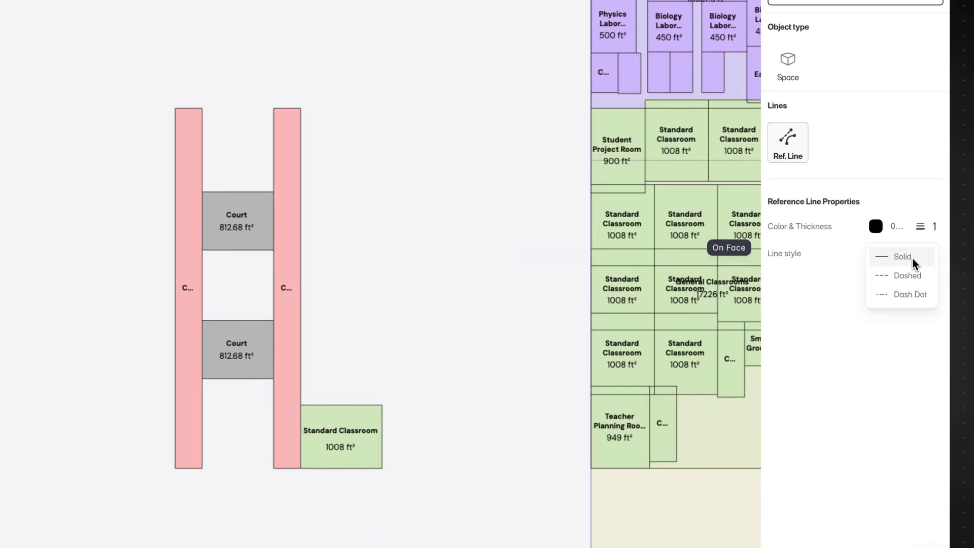
pyautogui.click(908, 276)
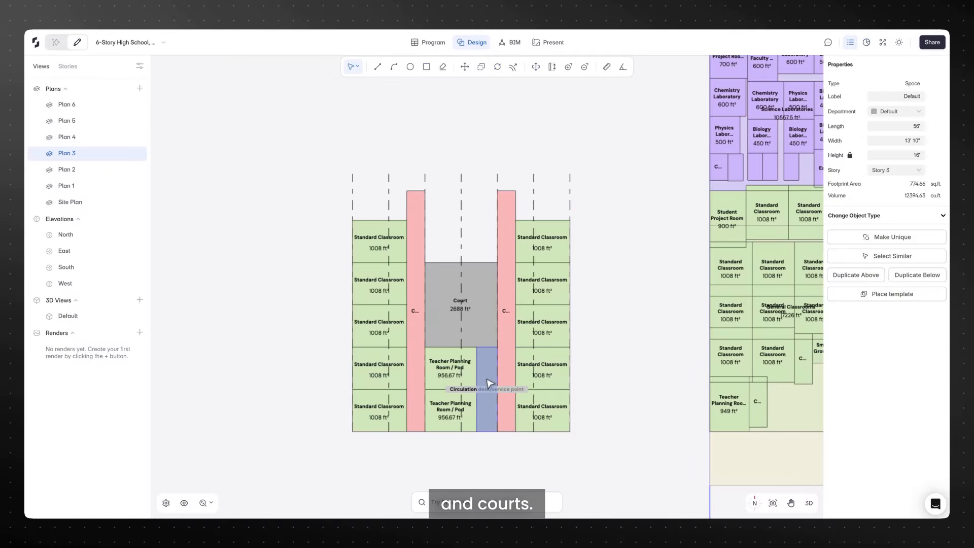
pyautogui.press('Escape')
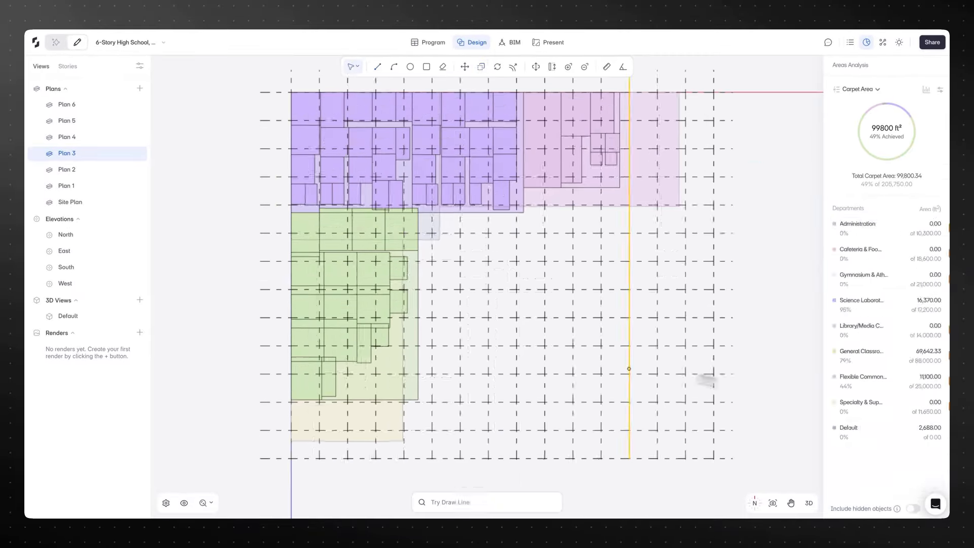
# Step: Use filter selection to select the individual rooms in Plan 3 and hide them, keeping only the department blocks
pyautogui.click(357, 66)
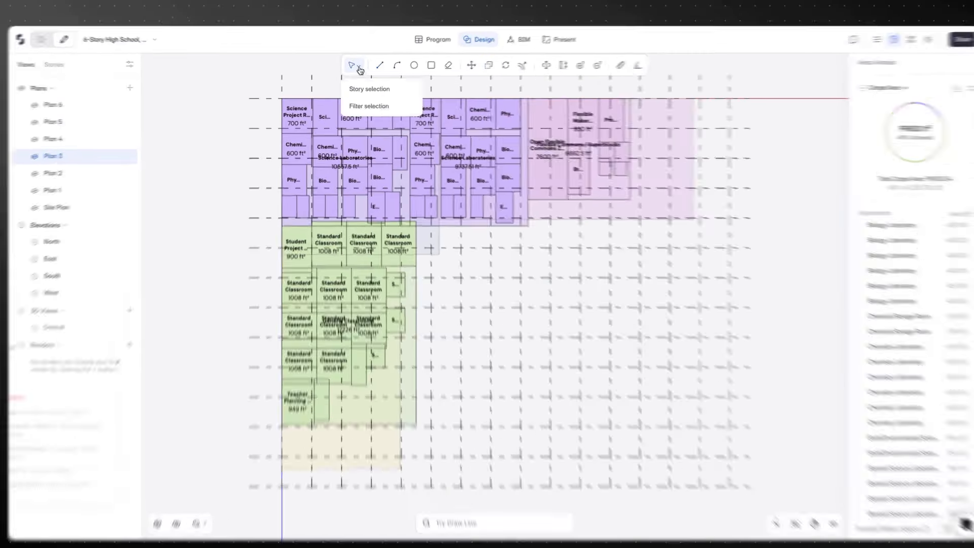
pyautogui.moveTo(368, 105)
pyautogui.scroll(-3, 525, 218)
pyautogui.click(476, 168)
pyautogui.rightClick(408, 386)
pyautogui.click(427, 422)
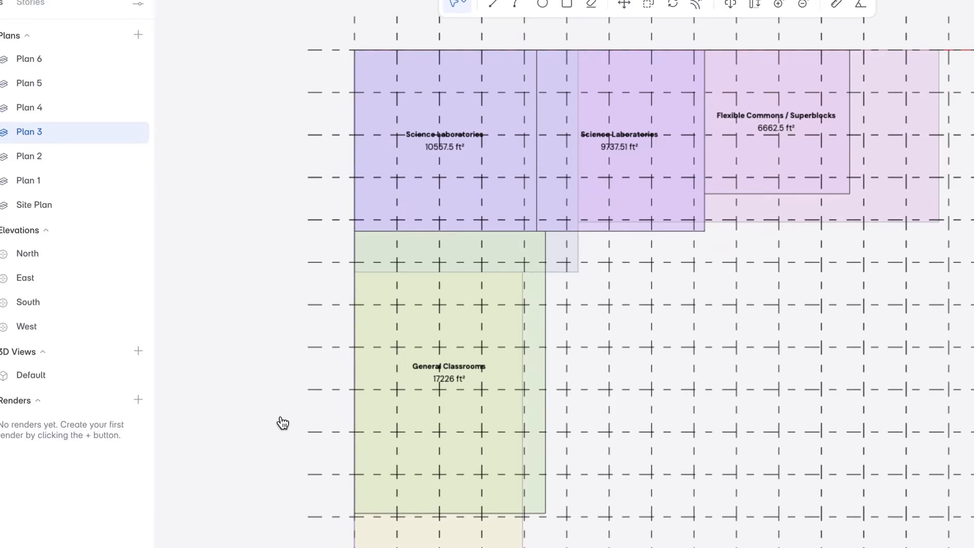
# Step: Draw an L-shaped corridor space along the grid with External offset and assign it to the Circulation department
pyautogui.click(399, 54)
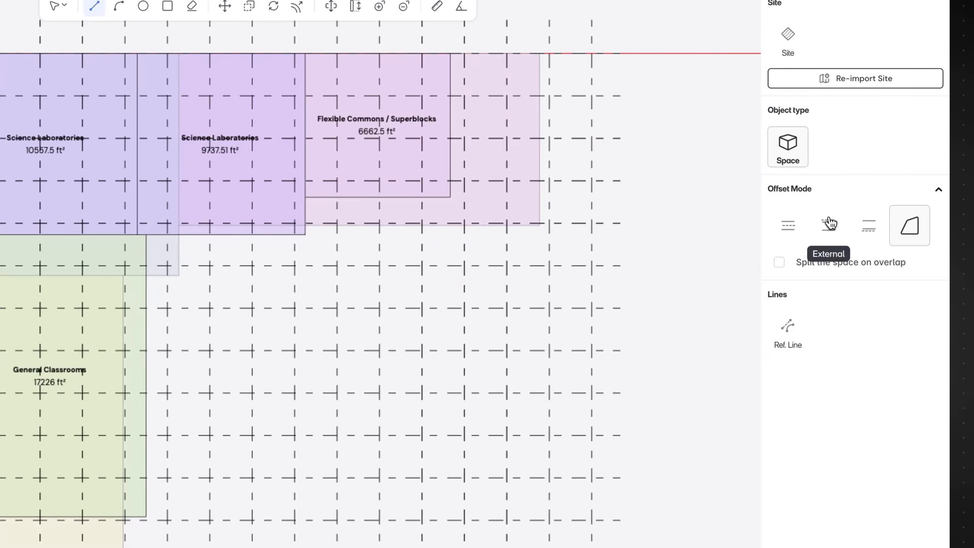
pyautogui.click(829, 224)
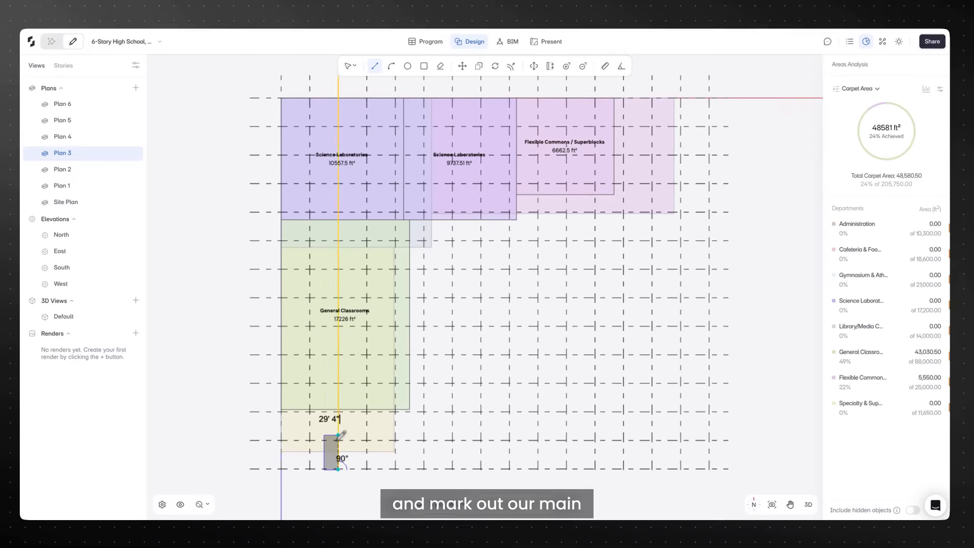
pyautogui.click(339, 154)
pyautogui.click(709, 154)
pyautogui.press('Escape')
pyautogui.click(893, 112)
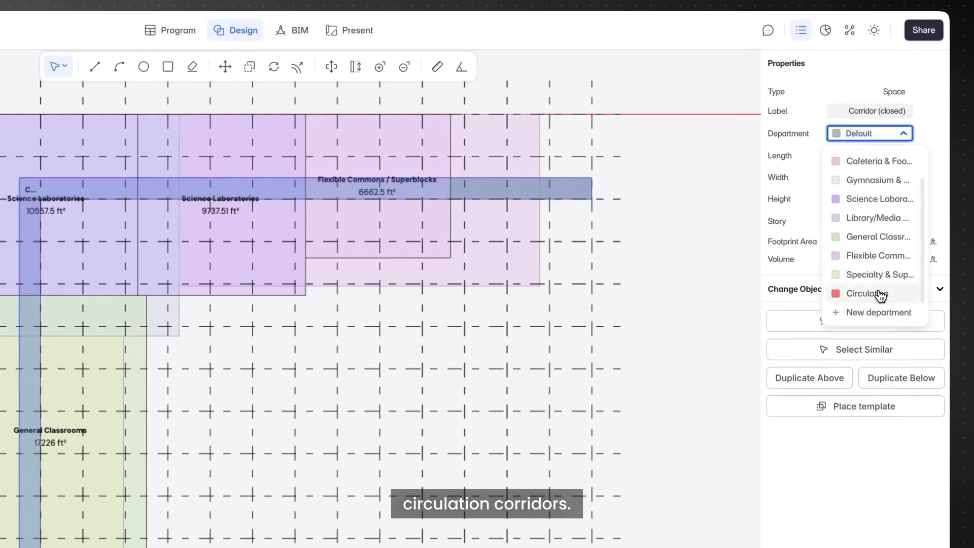
pyautogui.click(899, 221)
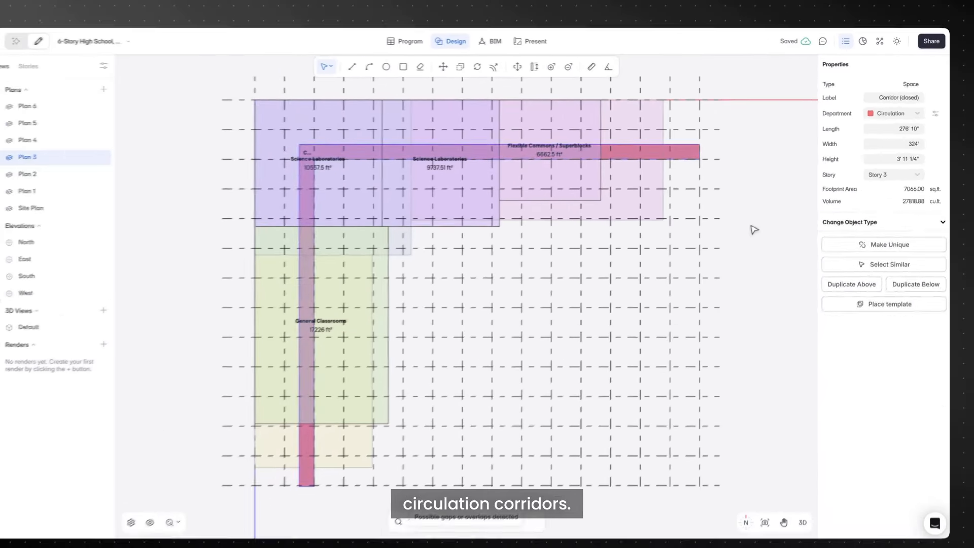
# Step: Draw a second L-shaped Circulation corridor parallel to the first, along its inner side
pyautogui.click(366, 485)
pyautogui.click(366, 211)
pyautogui.click(699, 212)
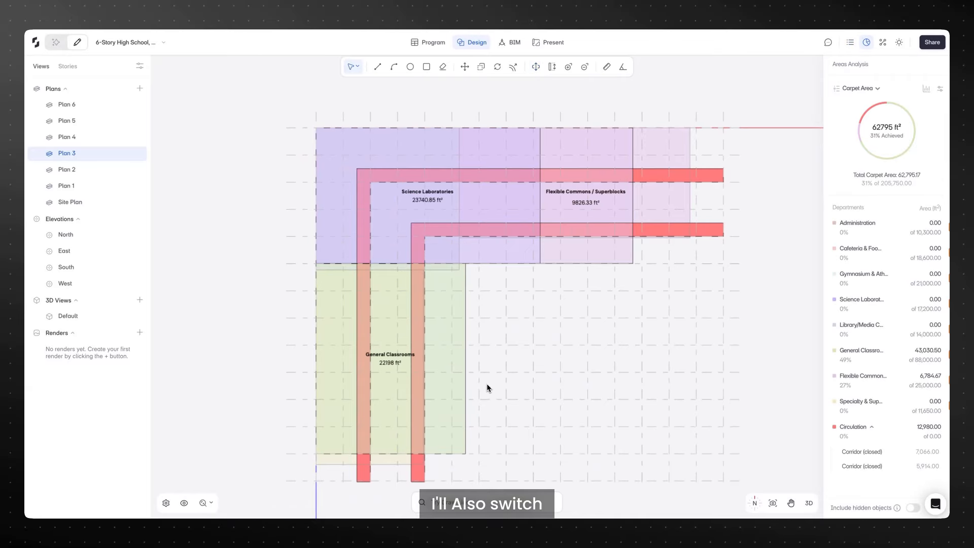
# Step: Select both L-shaped Circulation corridors and duplicate them onto the other stories in the 3D view
pyautogui.click(418, 457)
pyautogui.click(809, 503)
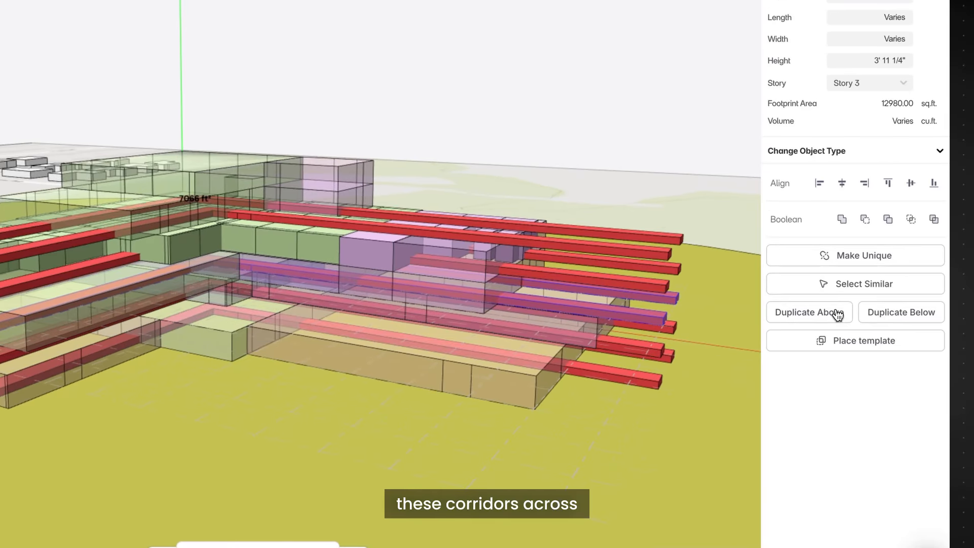
pyautogui.click(838, 314)
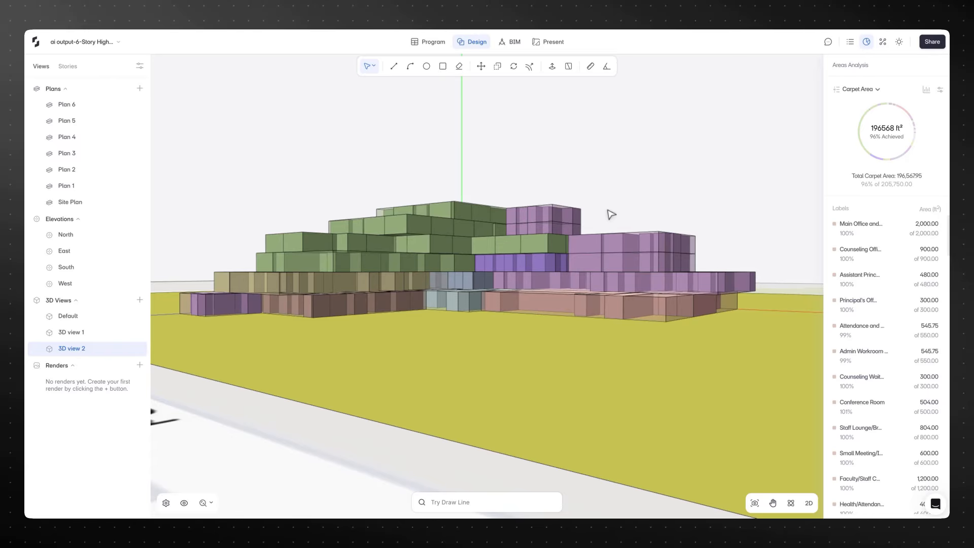
# Step: Add a new presentation sheet after Sheet 4 in Present mode and change its paper size
pyautogui.moveTo(612, 214)
pyautogui.mouseDown(button='middle')
pyautogui.moveTo(607, 238)
pyautogui.moveTo(604, 220)
pyautogui.mouseUp(button='middle')
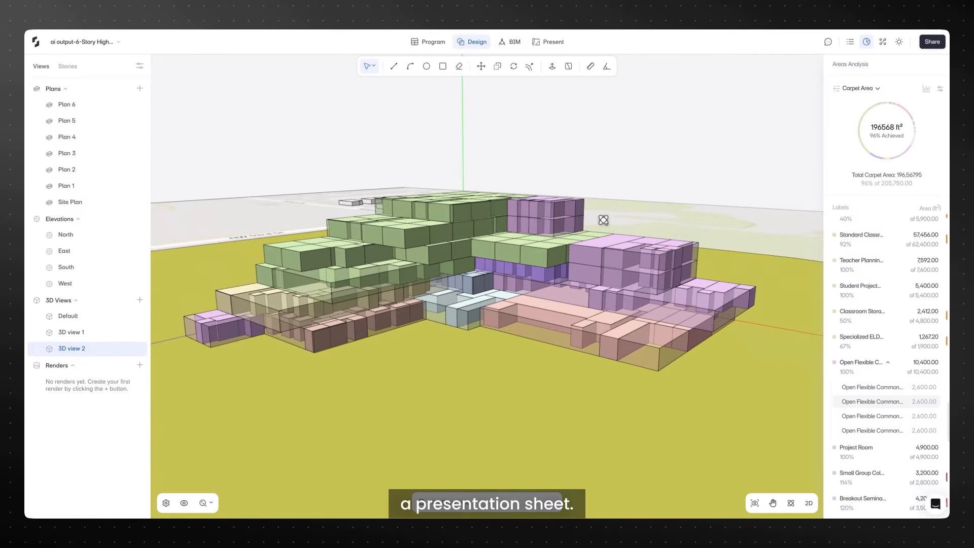
pyautogui.click(539, 50)
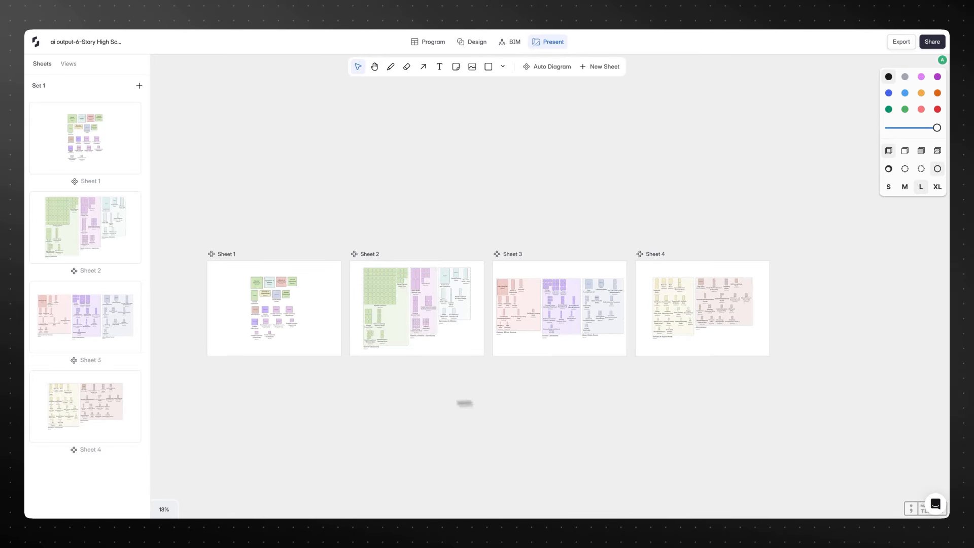
pyautogui.keyDown('ctrl'); pyautogui.scroll(5, 244, 380); pyautogui.keyUp('ctrl')
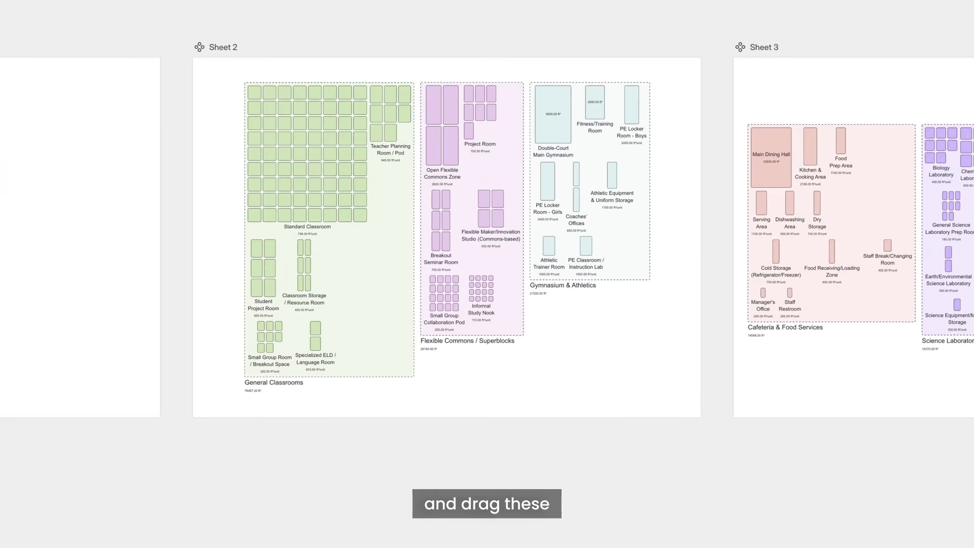
pyautogui.hscroll(10, 459, 510)
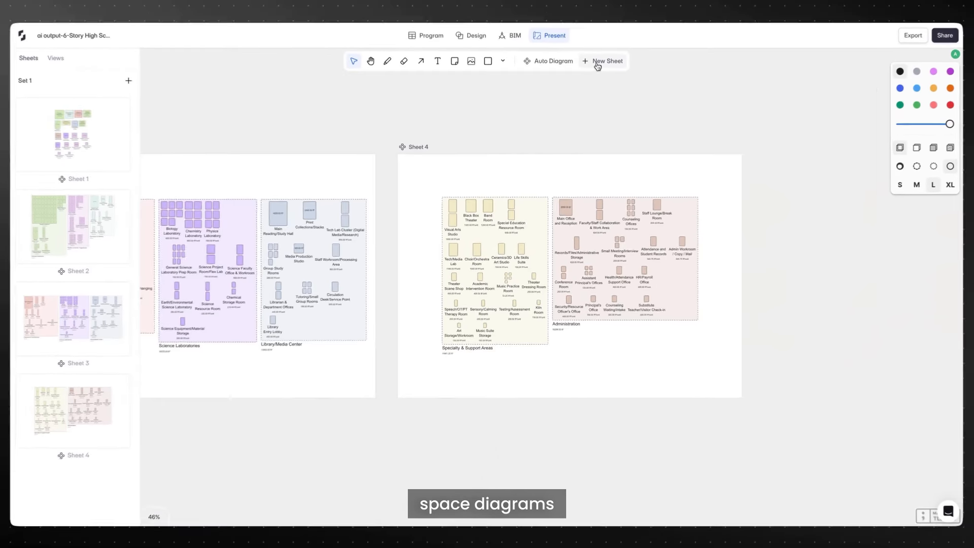
pyautogui.click(599, 61)
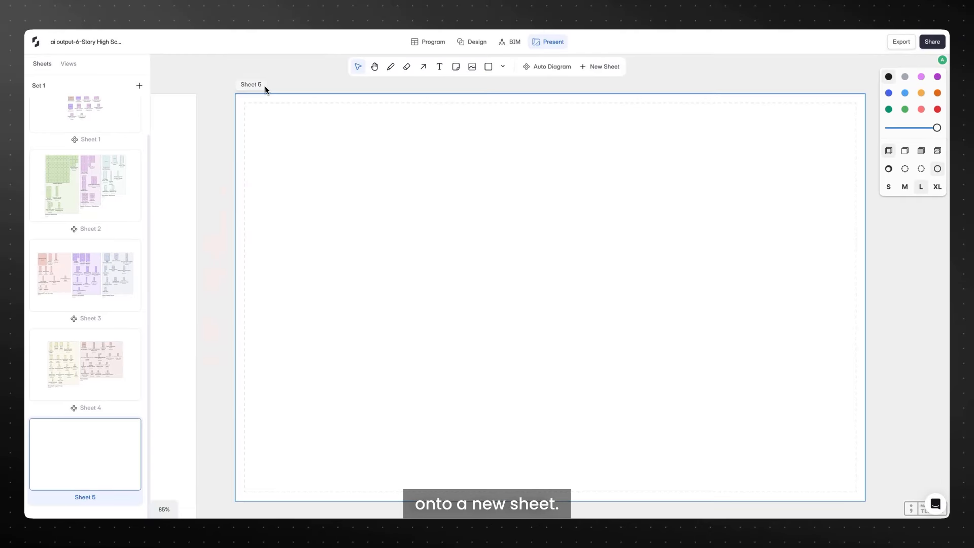
pyautogui.click(286, 87)
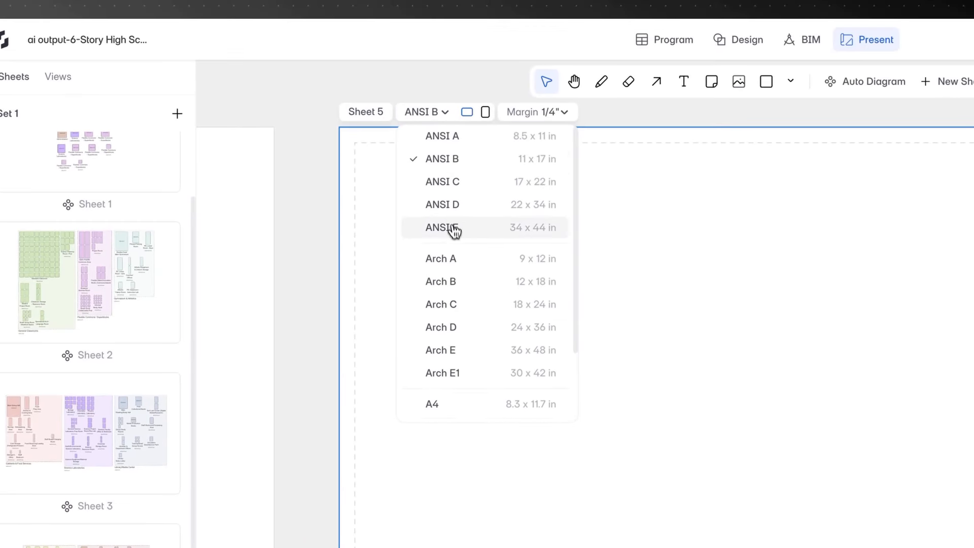
pyautogui.click(303, 152)
# Step: Copy the Sheet 2 program diagrams as SVG and paste them onto Sheet 5
pyautogui.click(98, 203)
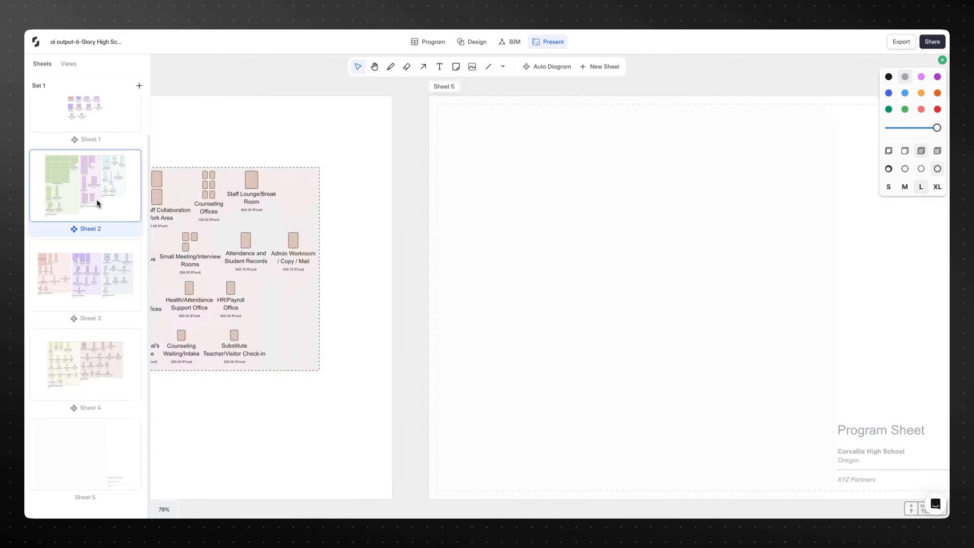
pyautogui.rightClick(652, 411)
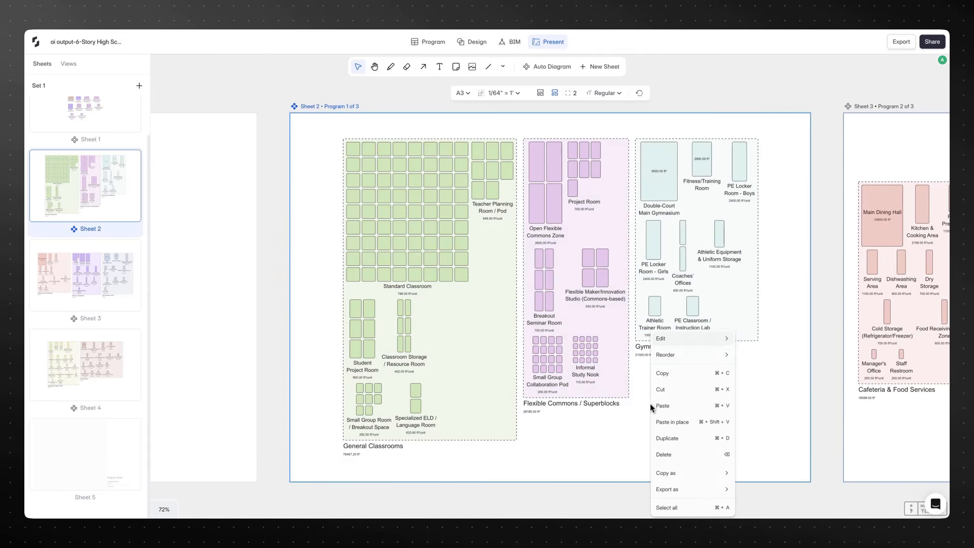
pyautogui.moveTo(705, 470)
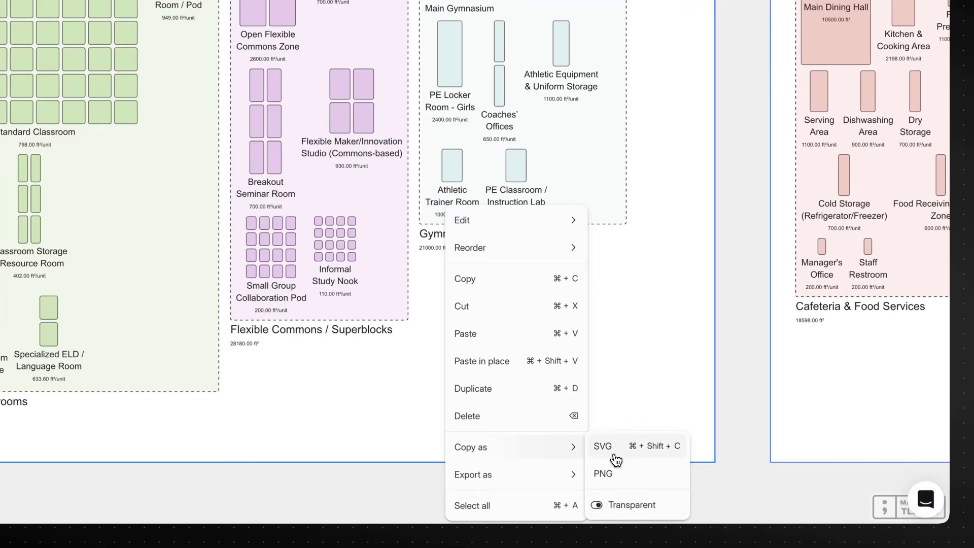
pyautogui.click(616, 459)
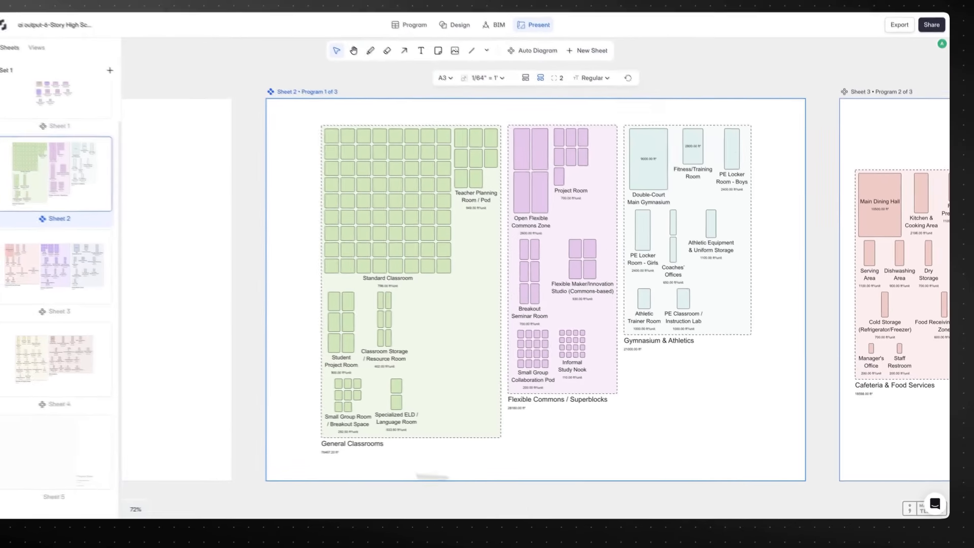
pyautogui.click(109, 455)
pyautogui.rightClick(457, 301)
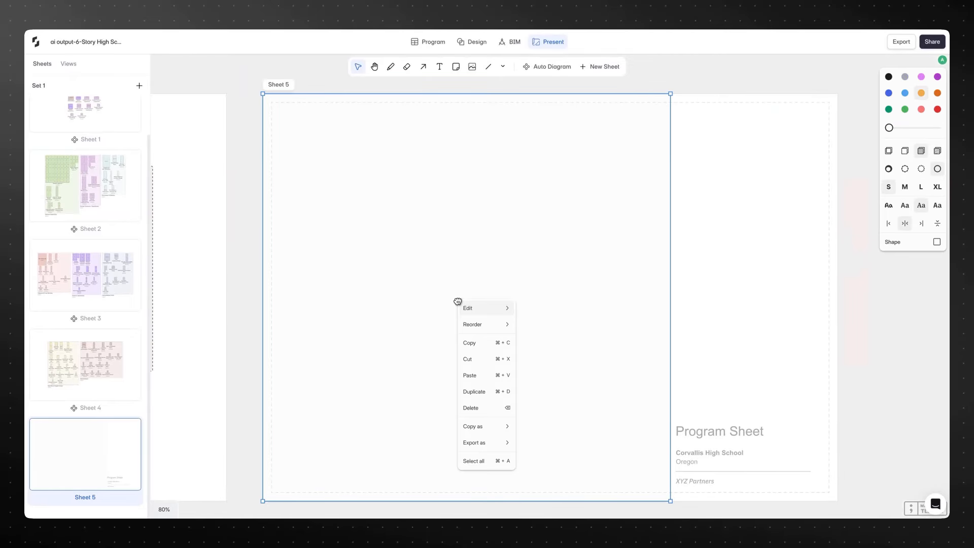
pyautogui.click(470, 376)
# Step: Hide the program table's extra columns, keeping Space Label, Net Area per Room (Target) and Room Count (Target)
pyautogui.click(434, 43)
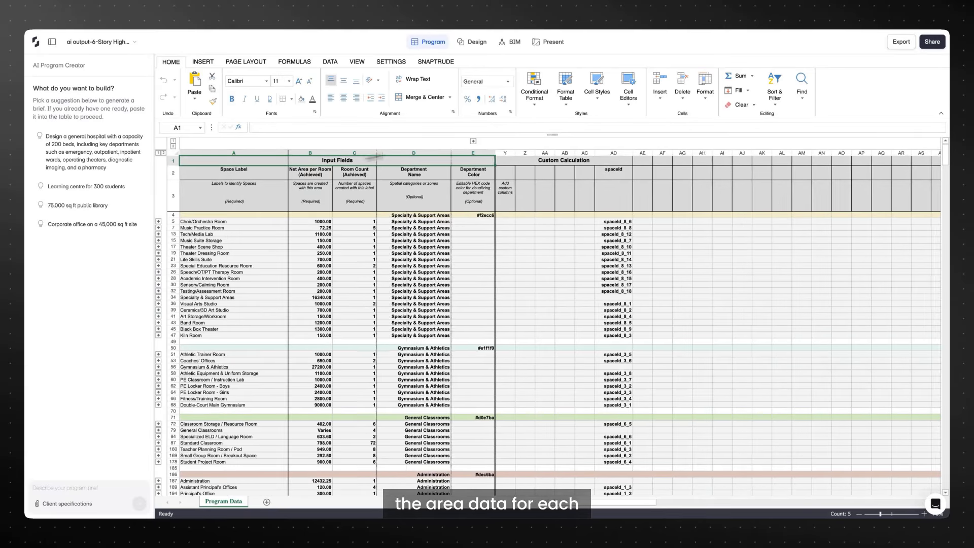
pyautogui.rightClick(467, 152)
pyautogui.click(527, 262)
# Step: Copy the program table's header and Gymnasium & Athletics rows, leaving out the Specialty & Support Areas rows
pyautogui.moveTo(233, 161); pyautogui.dragTo(348, 373)
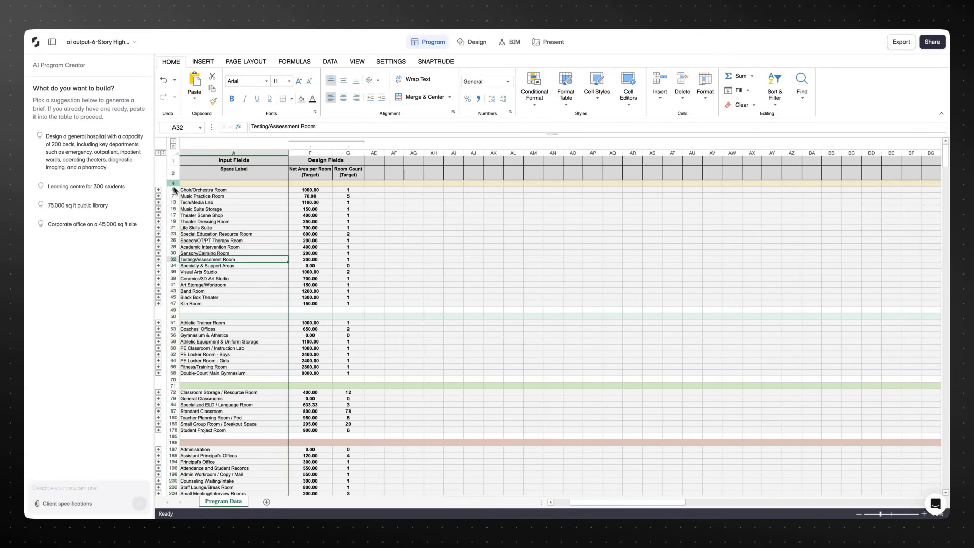
pyautogui.scroll(-7, 313, 305)
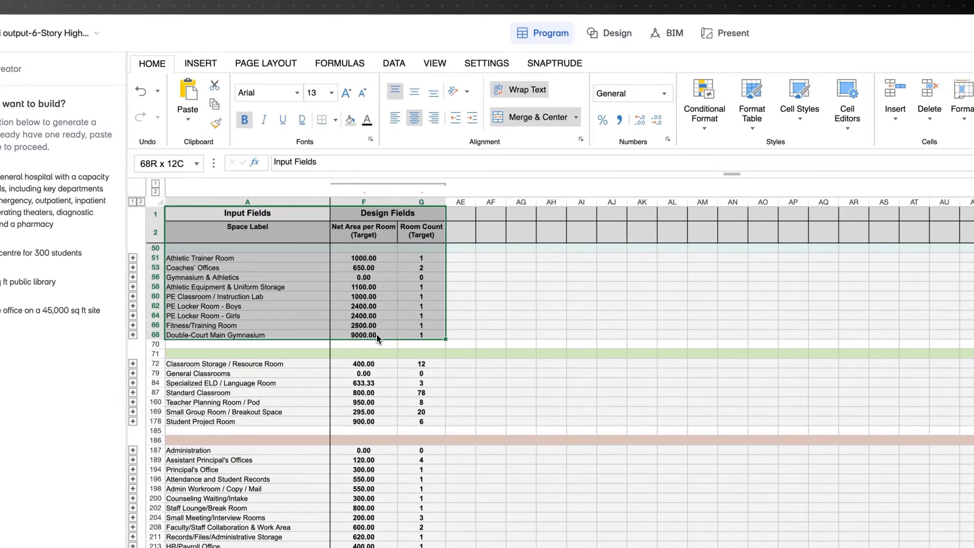
pyautogui.rightClick(328, 299)
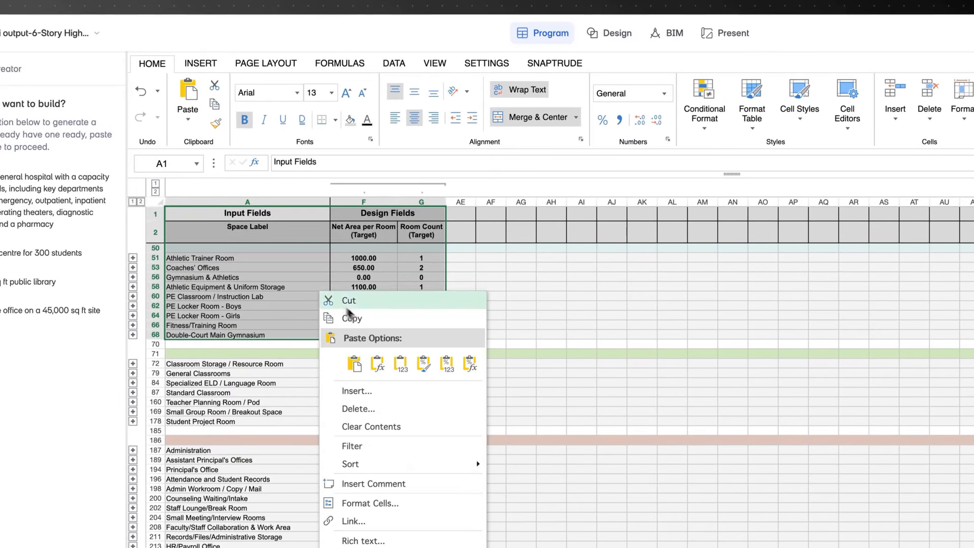
pyautogui.click(360, 315)
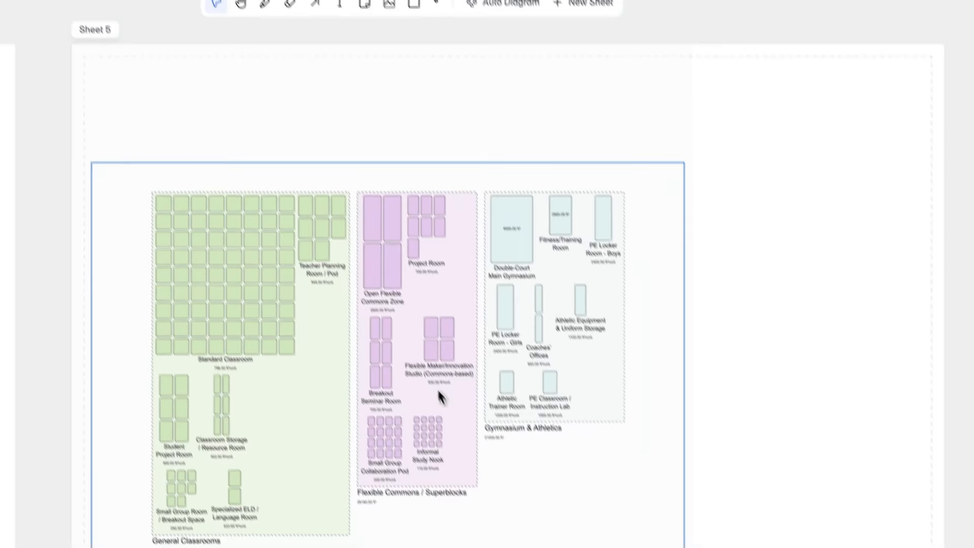
# Step: Paste the copied area table onto Sheet 5 and place it above the Gymnasium & Athletics diagram
pyautogui.rightClick(376, 139)
pyautogui.click(422, 256)
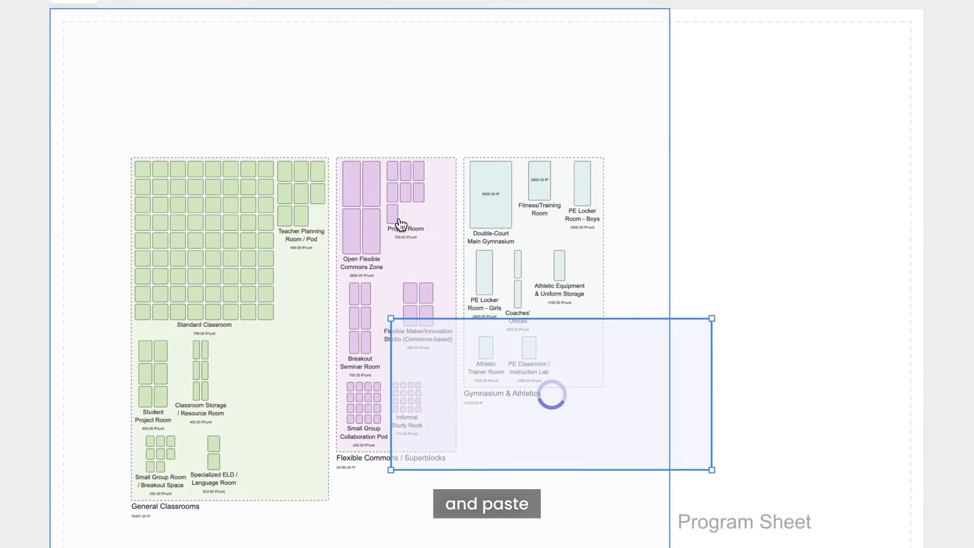
pyautogui.moveTo(701, 332); pyautogui.dragTo(637, 353)
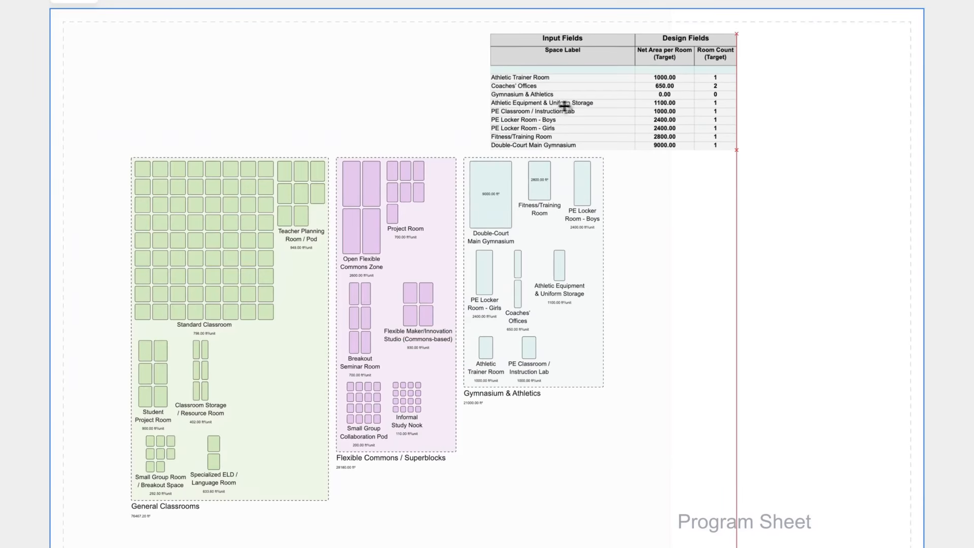
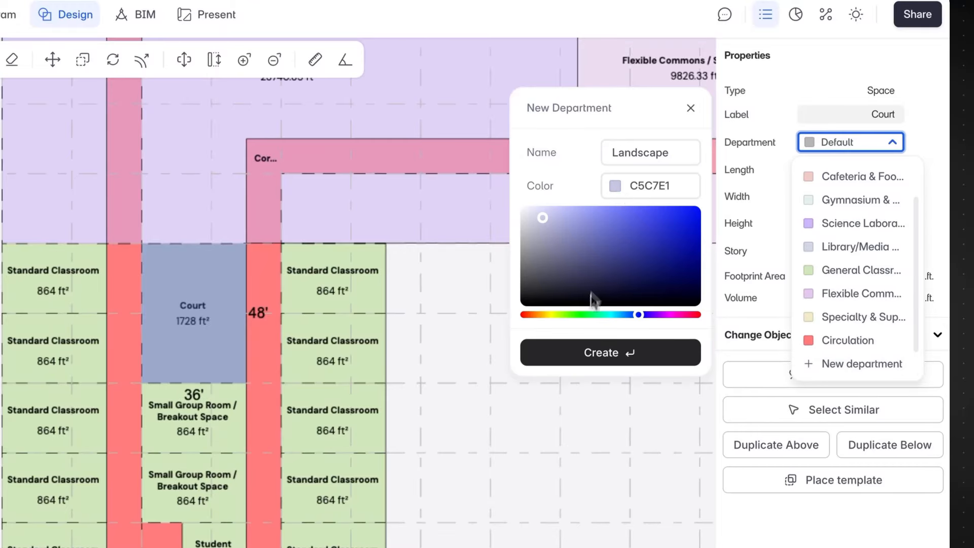
# Step: Create a Landscape department with a green color for the Court space
pyautogui.click(581, 313)
pyautogui.click(605, 217)
pyautogui.click(632, 349)
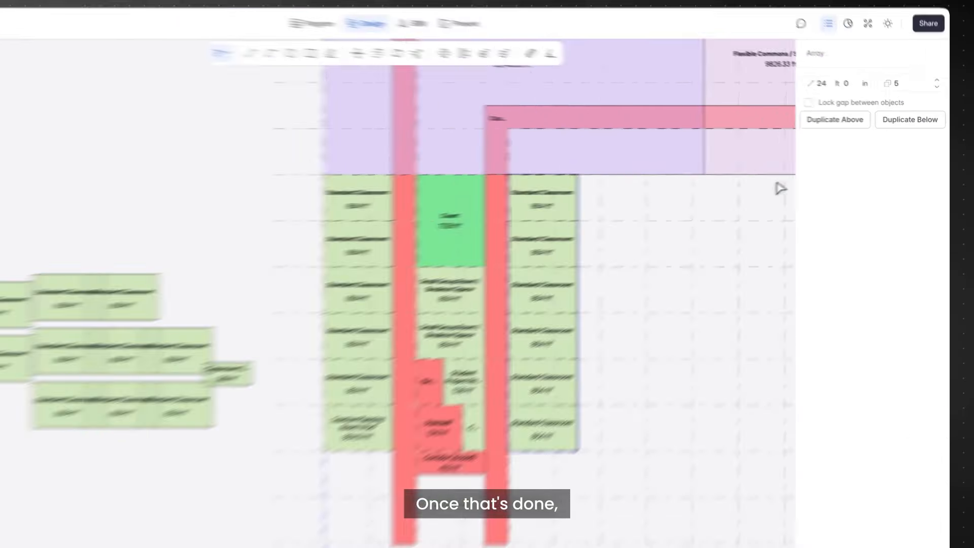
# Step: Adjust the copy count of the 24 ft spaced Standard Classroom array and move the classrooms along the outer side of the corridor
pyautogui.click(937, 98)
pyautogui.press('m')
pyautogui.click(499, 444)
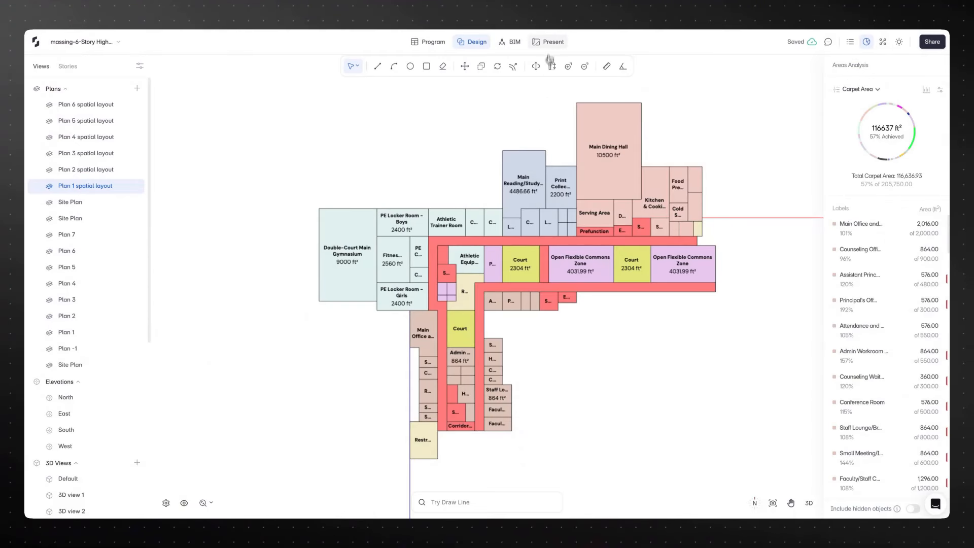
# Step: Place the Plan 1 spatial layout view on Sheet 8 and crop its frame closer to the plan
pyautogui.click(549, 42)
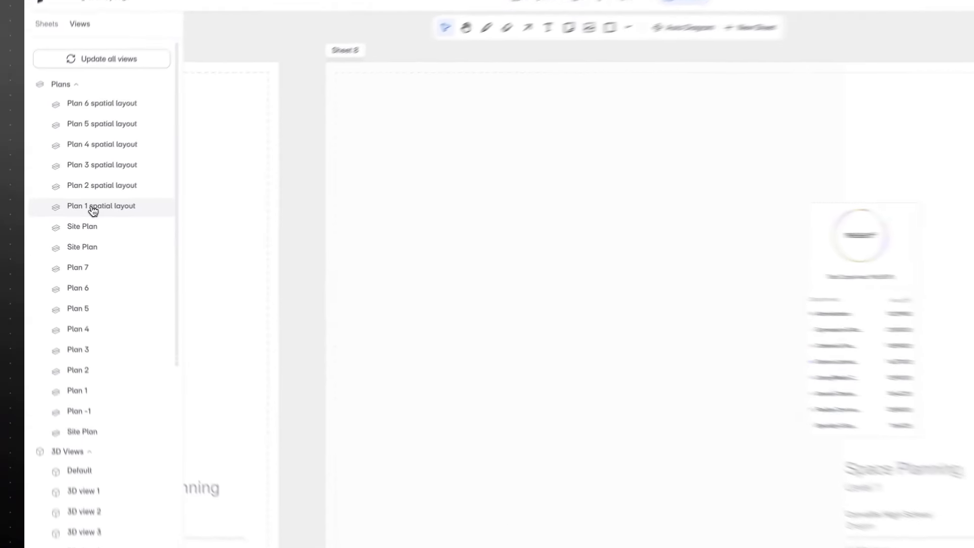
pyautogui.moveTo(93, 210); pyautogui.dragTo(636, 323)
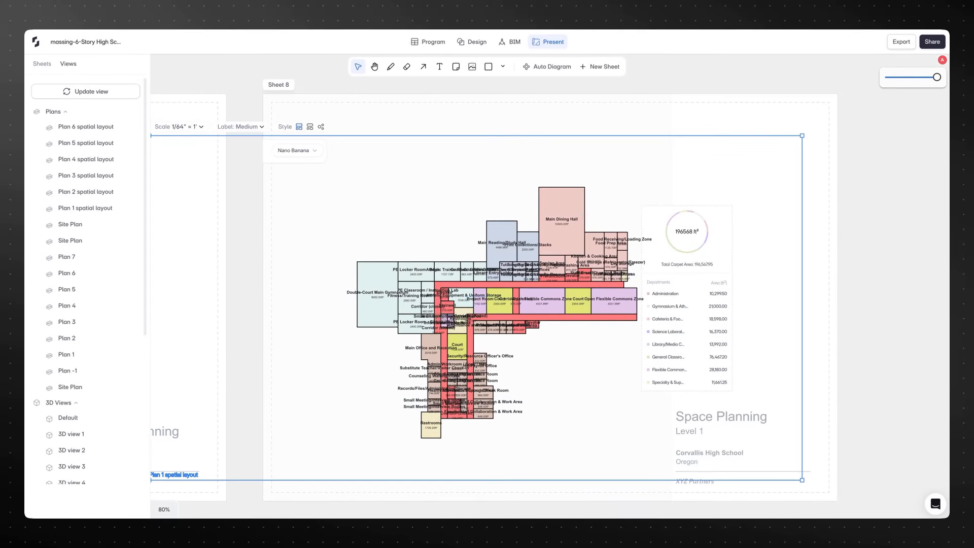
pyautogui.moveTo(488, 310); pyautogui.dragTo(570, 296)
pyautogui.moveTo(224, 122); pyautogui.dragTo(415, 159)
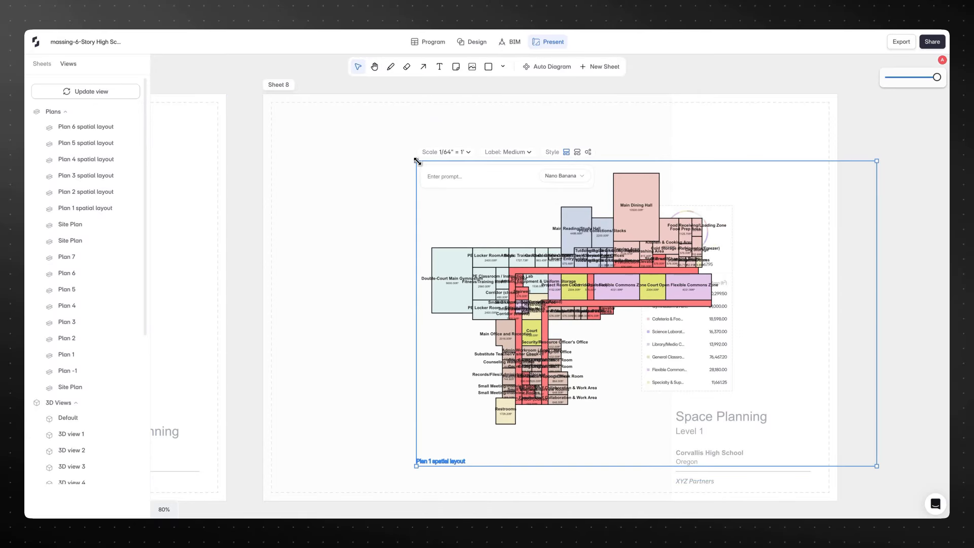
# Step: Move the plan view clear of the area chart on Sheet 8 and set its scale to 1" = 50'
pyautogui.moveTo(467, 175); pyautogui.dragTo(339, 140)
pyautogui.click(330, 116)
pyautogui.click(320, 235)
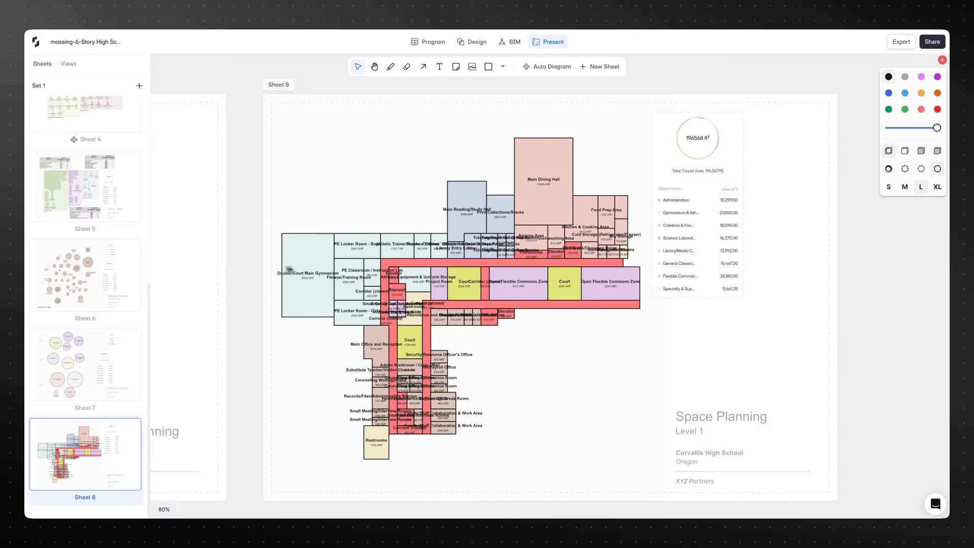
# Step: Narrow the plan's room labels, including PE Classroom / Instruction Lab and Coaches' Offices, so that they wrap inside their rooms
pyautogui.keyDown('ctrl'); pyautogui.scroll(5, 287, 269); pyautogui.keyUp('ctrl')
pyautogui.click(392, 300)
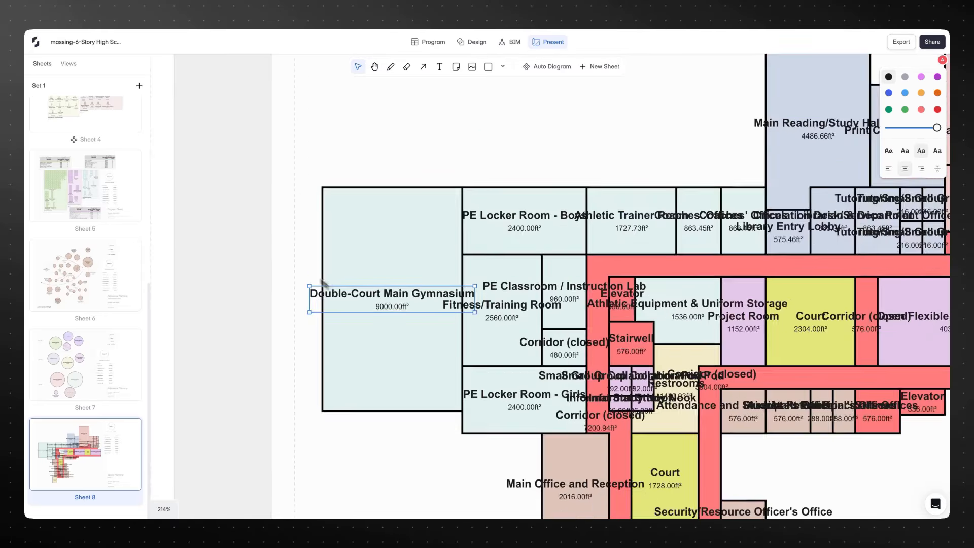
pyautogui.click(533, 305)
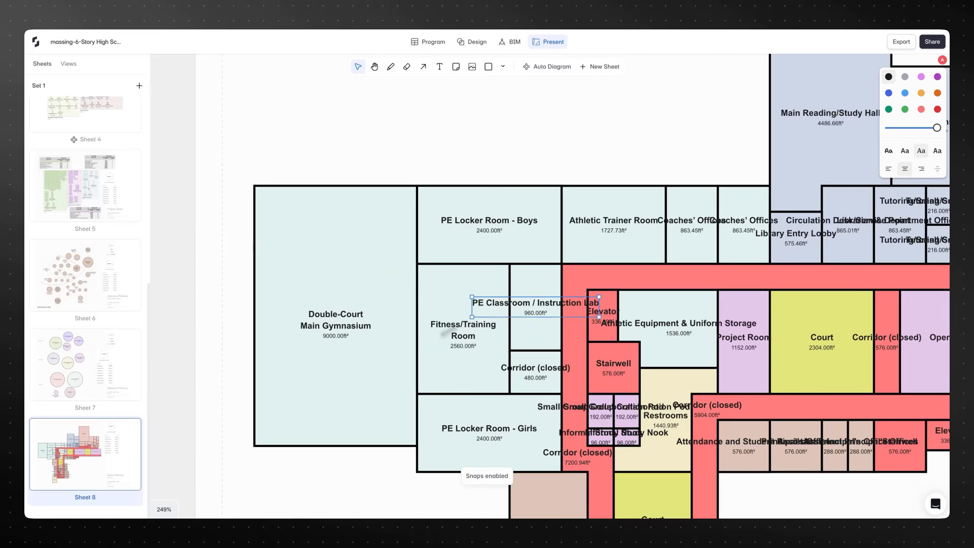
pyautogui.moveTo(581, 305); pyautogui.dragTo(562, 305)
pyautogui.click(692, 225)
pyautogui.moveTo(729, 224); pyautogui.dragTo(710, 224)
pyautogui.click(587, 389)
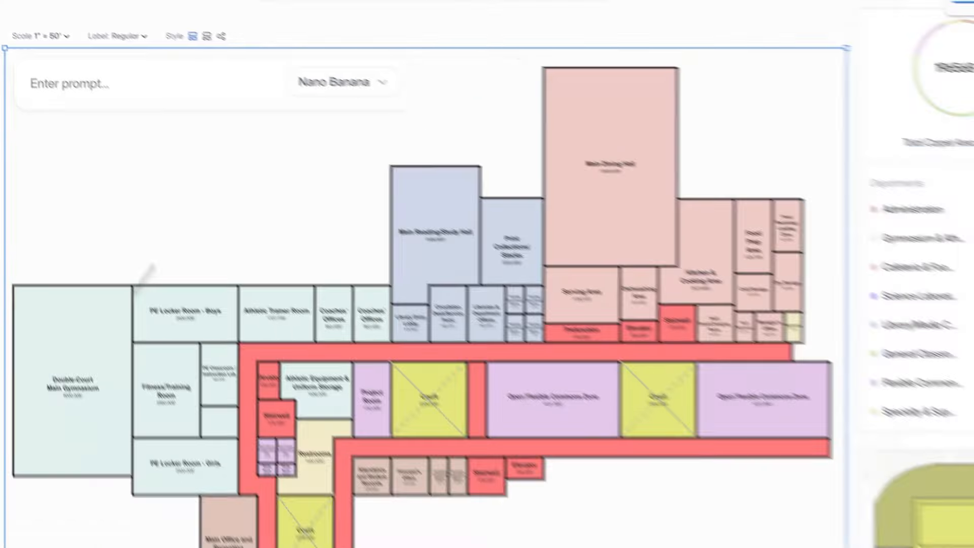
# Step: Switch the Plan 1 spatial layout view to the rounded-corner room style
pyautogui.click(204, 35)
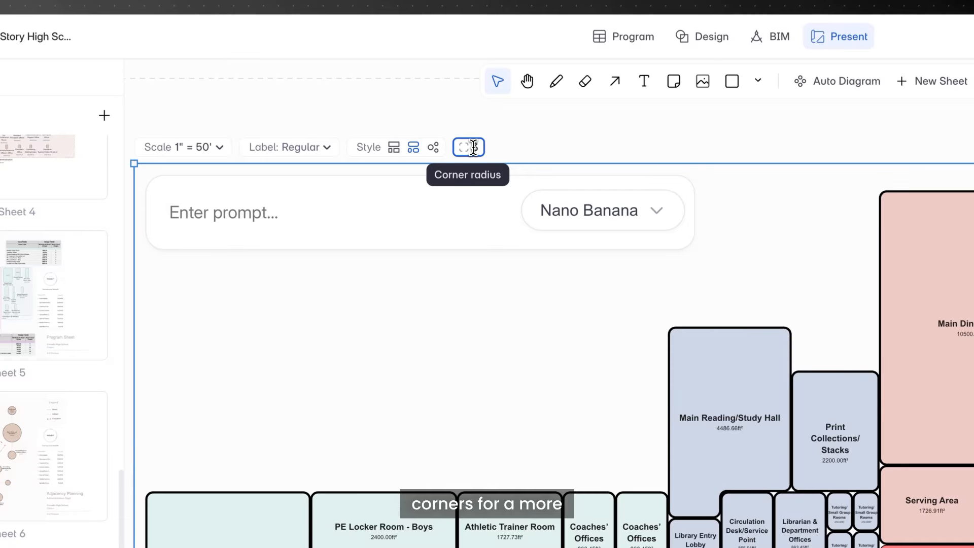
pyautogui.click(485, 315)
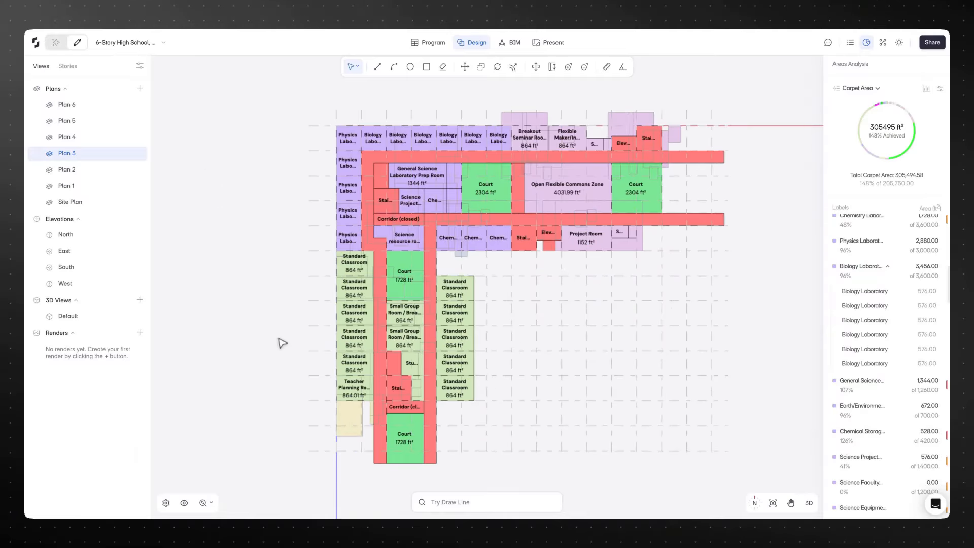
# Step: Isolate all the spaces and grid lines of Plan 3 and show them in 3D
pyautogui.moveTo(281, 342); pyautogui.dragTo(263, 337, button='middle')
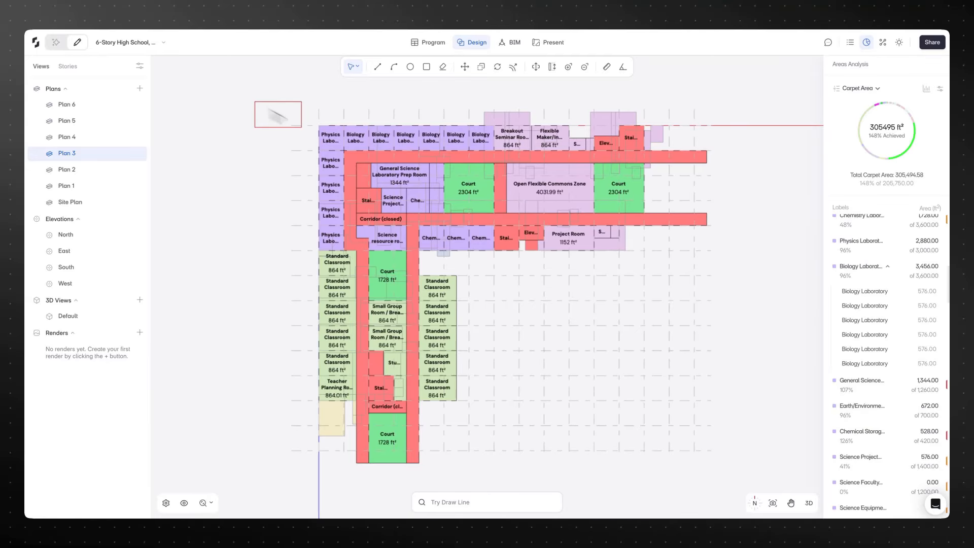
pyautogui.moveTo(302, 126); pyautogui.dragTo(723, 491)
pyautogui.rightClick(422, 384)
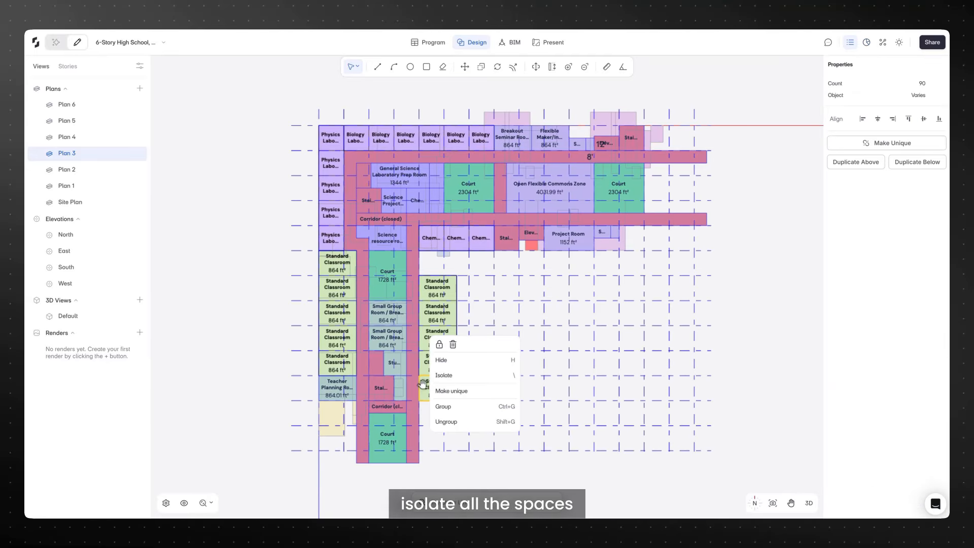
pyautogui.click(452, 376)
pyautogui.click(806, 505)
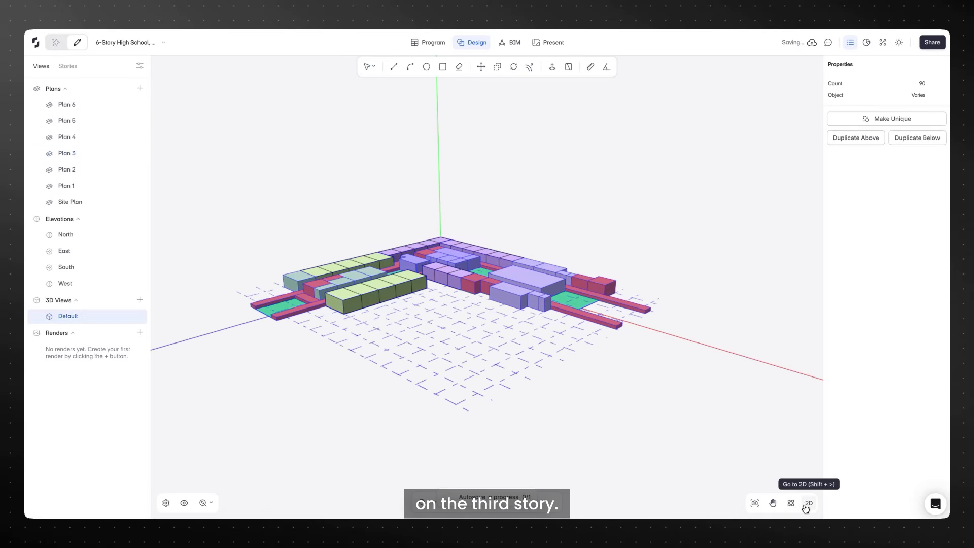
pyautogui.click(650, 441)
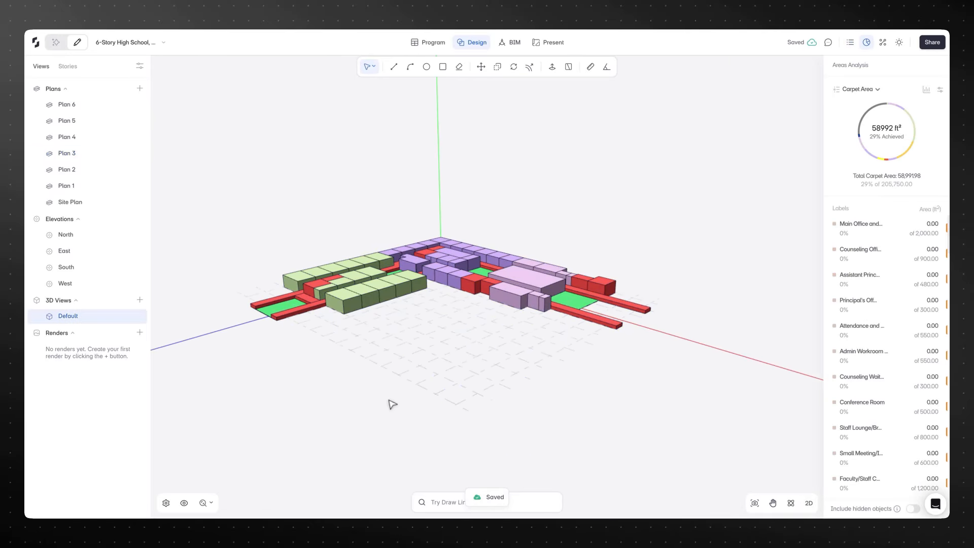
# Step: Duplicate the Story 3 stairwells and elevators to the three stories above and the two stories below
pyautogui.moveTo(392, 405); pyautogui.dragTo(424, 419, button='middle')
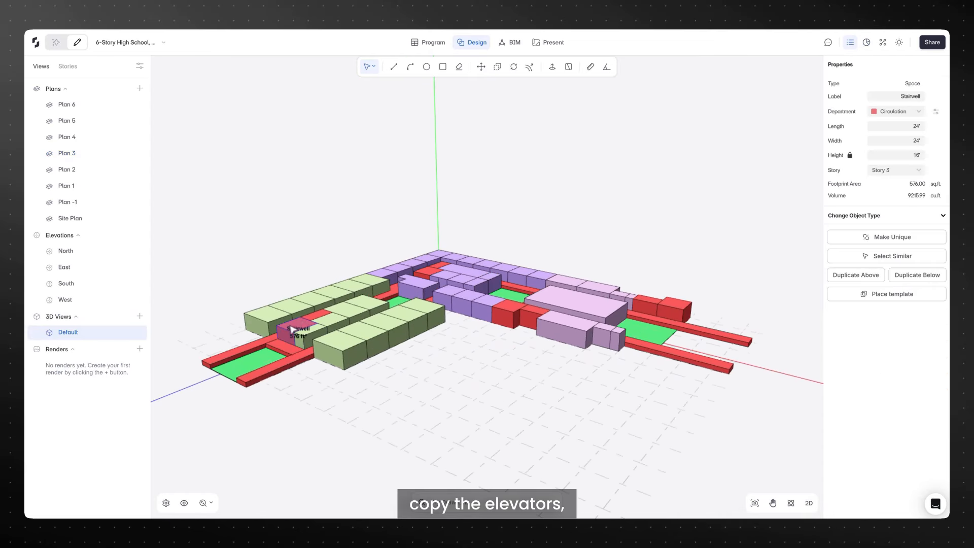
pyautogui.keyDown('shift'); pyautogui.click(426, 278); pyautogui.keyUp('shift')
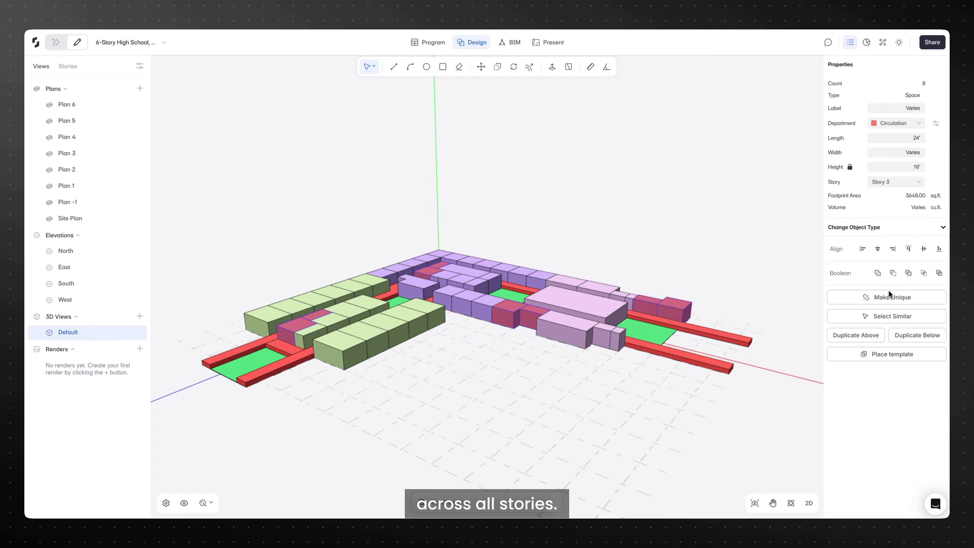
pyautogui.click(871, 336)
pyautogui.click(871, 336)
pyautogui.click(871, 336)
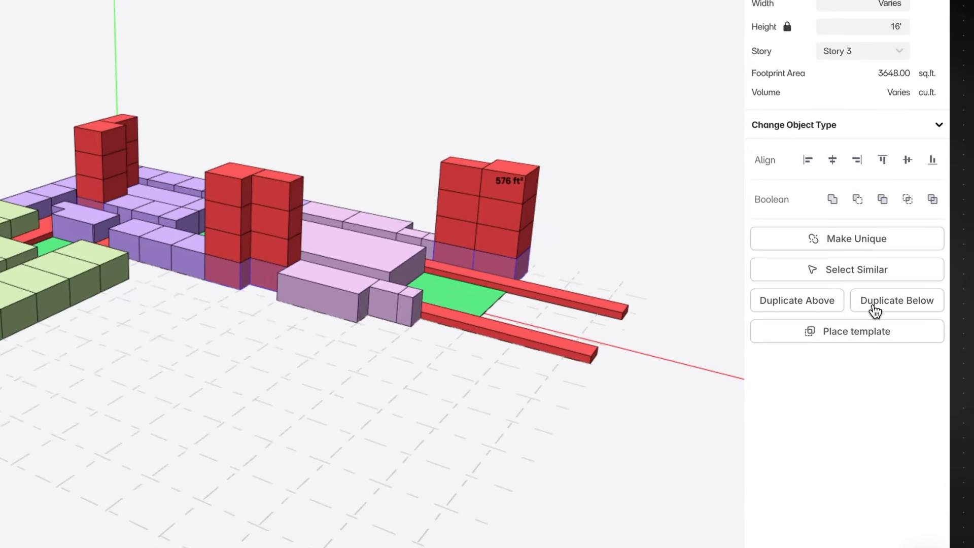
pyautogui.click(876, 311)
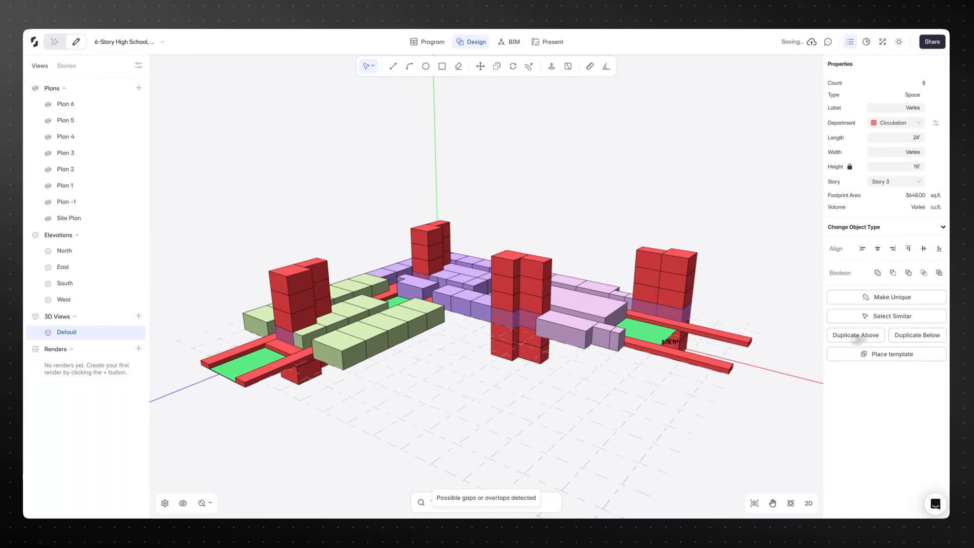
pyautogui.click(756, 324)
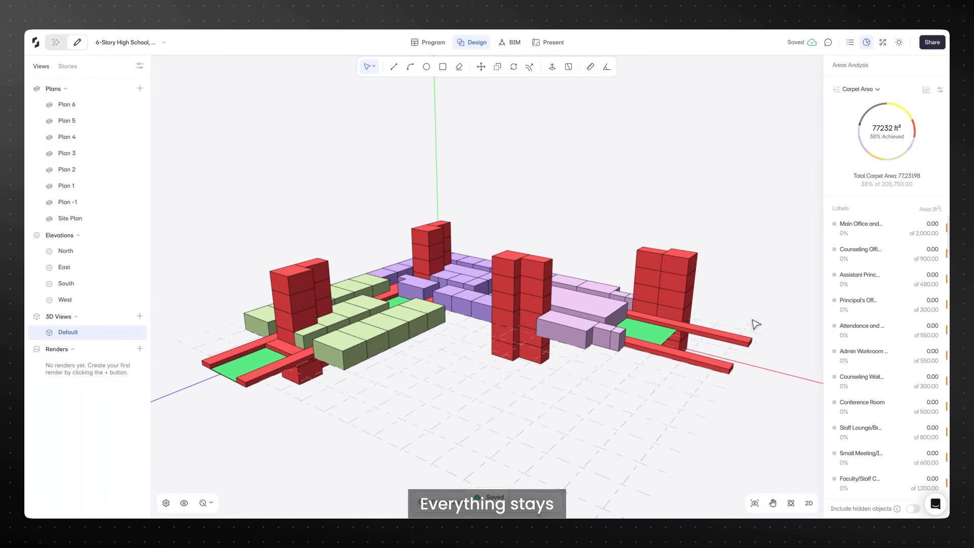
# Step: Duplicate the four Story 3 courts and the short connecting corridors to the three stories above
pyautogui.moveTo(758, 325); pyautogui.dragTo(731, 345, button='middle')
pyautogui.click(609, 290)
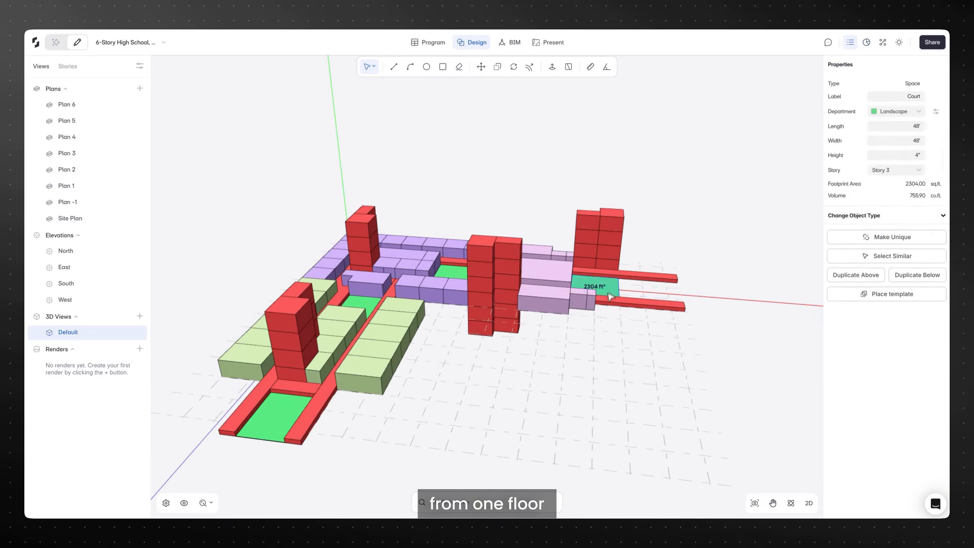
pyautogui.moveTo(507, 325); pyautogui.dragTo(660, 345, button='middle')
pyautogui.keyDown('shift'); pyautogui.click(453, 291); pyautogui.keyUp('shift')
pyautogui.keyDown('shift'); pyautogui.click(482, 364); pyautogui.keyUp('shift')
pyautogui.keyDown('shift'); pyautogui.click(625, 477); pyautogui.keyUp('shift')
pyautogui.moveTo(482, 426); pyautogui.dragTo(533, 429, button='middle')
pyautogui.click(856, 335)
pyautogui.click(856, 335)
pyautogui.click(856, 335)
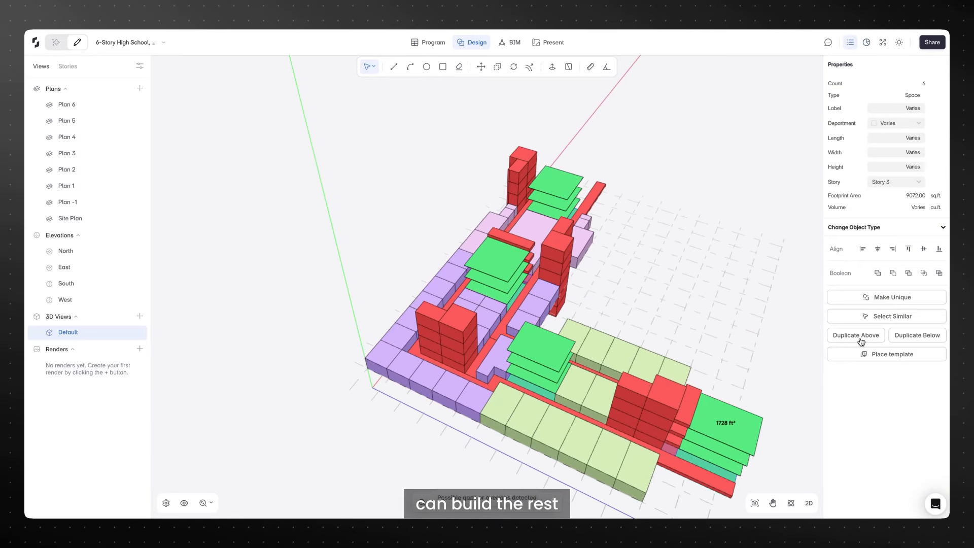
pyautogui.moveTo(700, 451); pyautogui.dragTo(456, 406, button='middle')
pyautogui.click(616, 381)
pyautogui.moveTo(617, 381); pyautogui.dragTo(700, 405, button='middle')
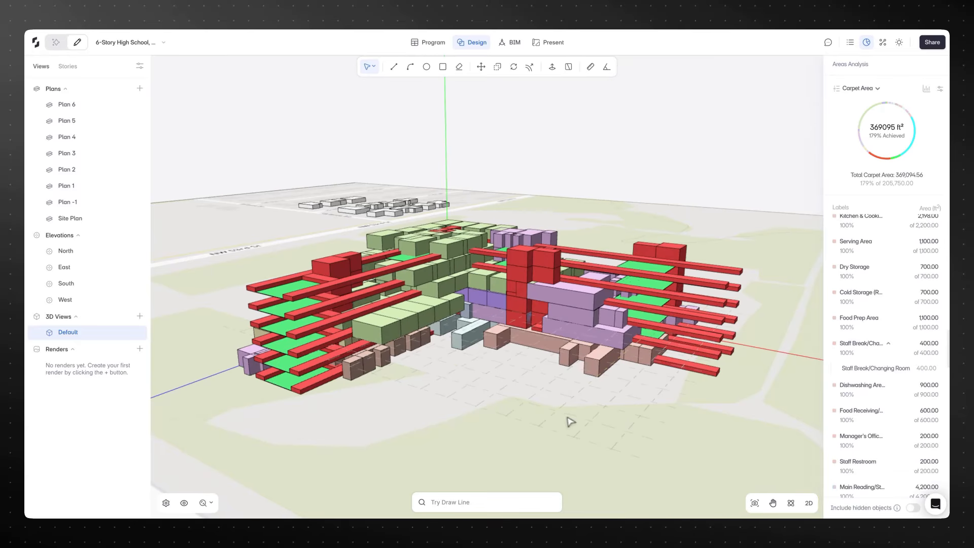
# Step: Select every Corridor (closed) space across the stories of the full model and lock them
pyautogui.click(706, 378)
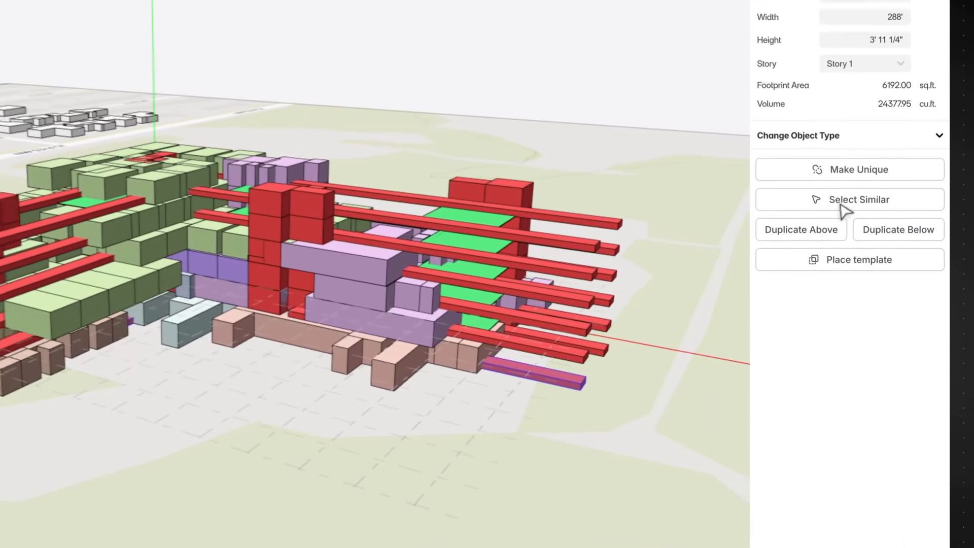
pyautogui.click(866, 254)
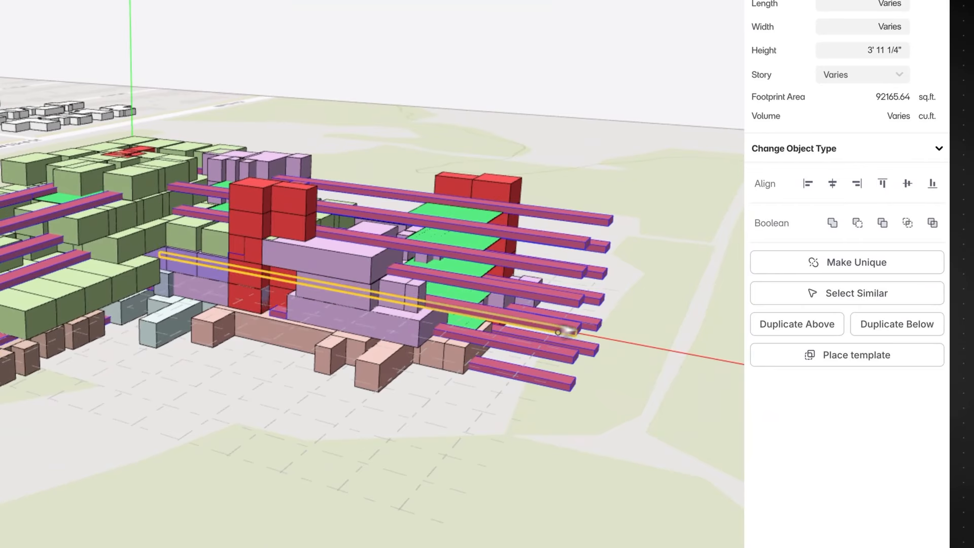
pyautogui.rightClick(542, 321)
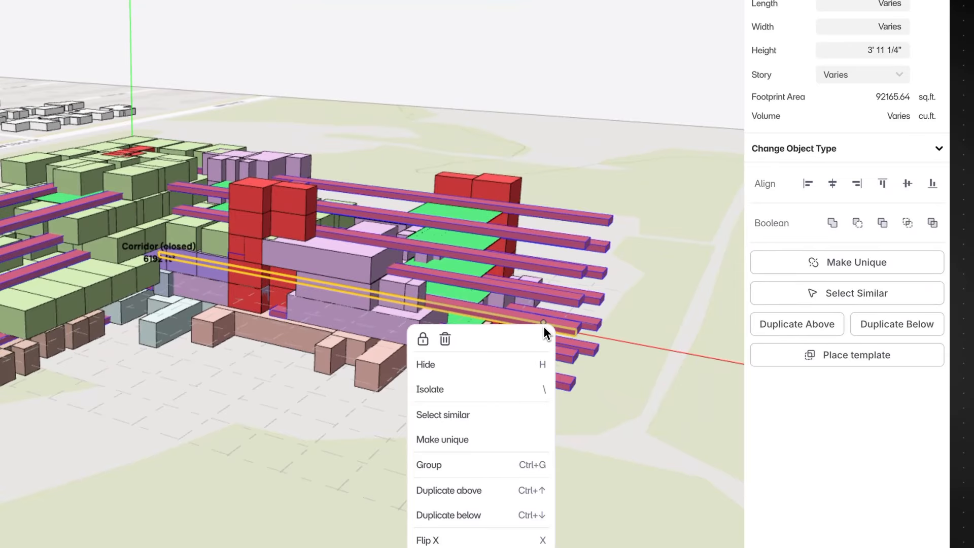
pyautogui.click(426, 339)
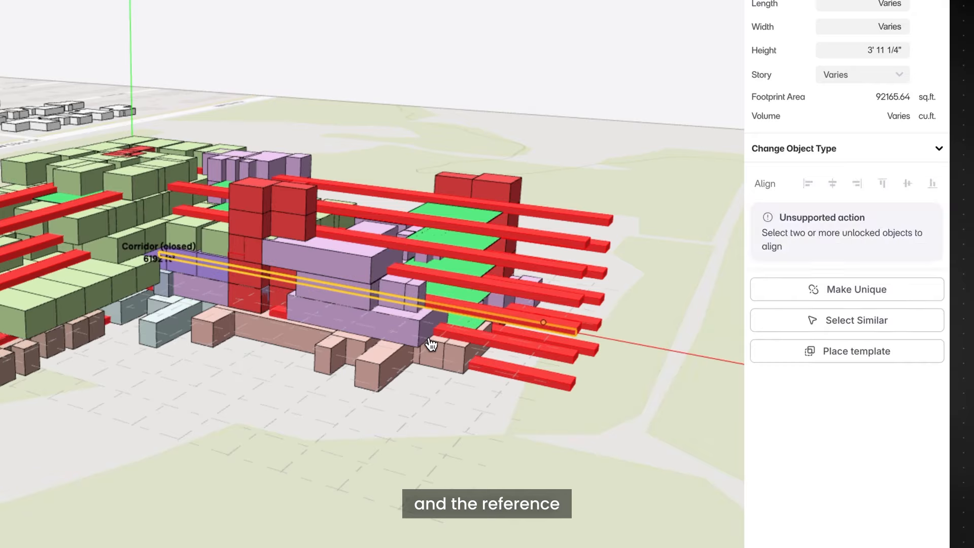
pyautogui.moveTo(431, 345); pyautogui.dragTo(568, 332, button='middle')
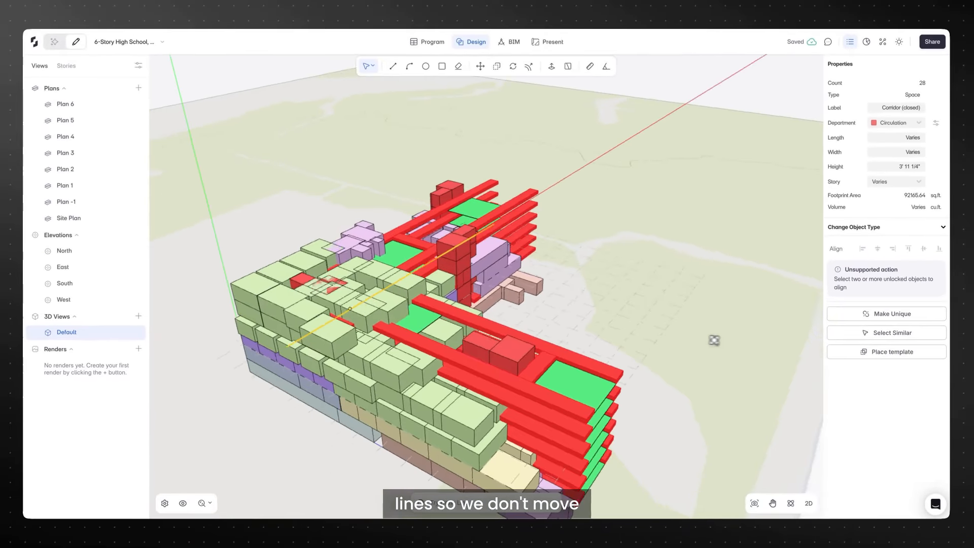
pyautogui.moveTo(714, 341); pyautogui.dragTo(706, 325, button='middle')
pyautogui.click(638, 297)
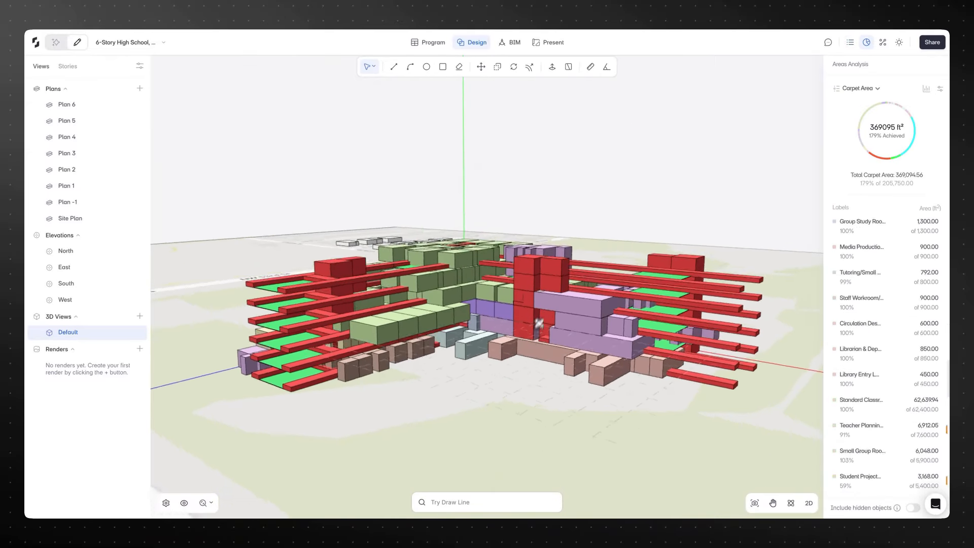
# Step: Open Plan 4, select all the dash-dot reference lines of the grid and lock them
pyautogui.click(67, 137)
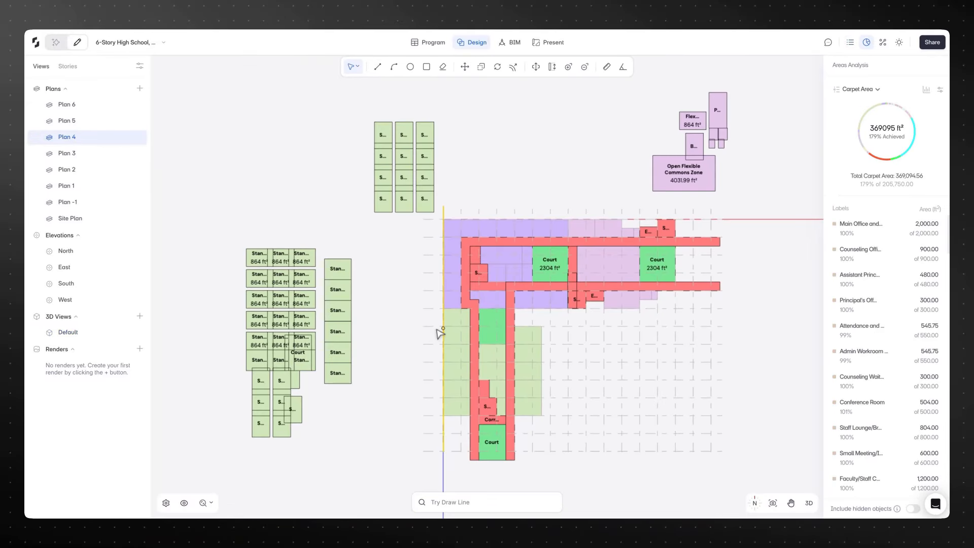
pyautogui.click(436, 327)
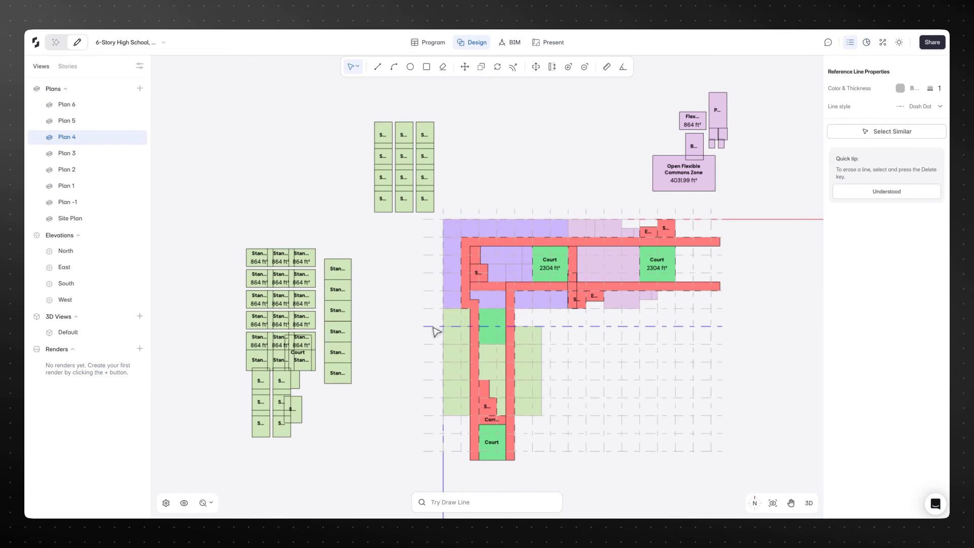
pyautogui.click(881, 132)
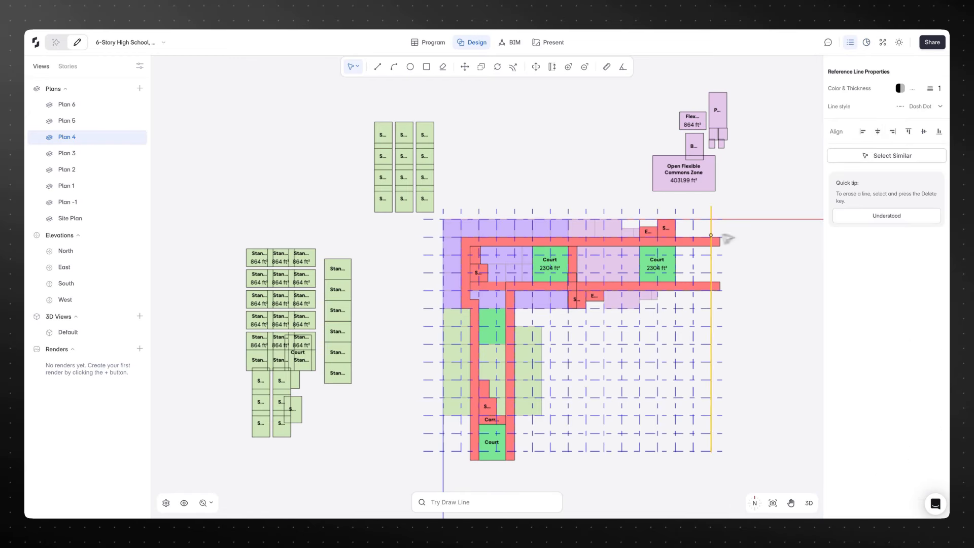
pyautogui.rightClick(697, 230)
pyautogui.click(624, 247)
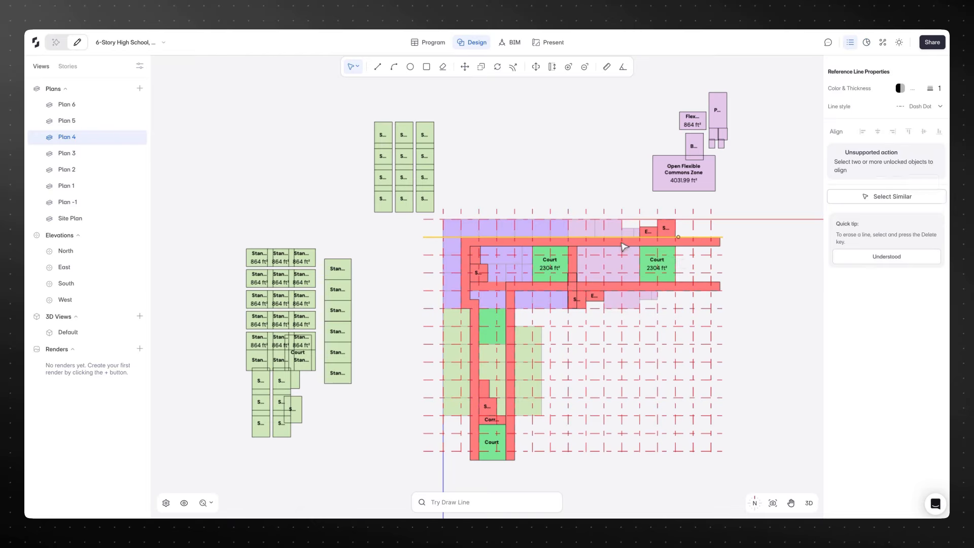
pyautogui.click(755, 283)
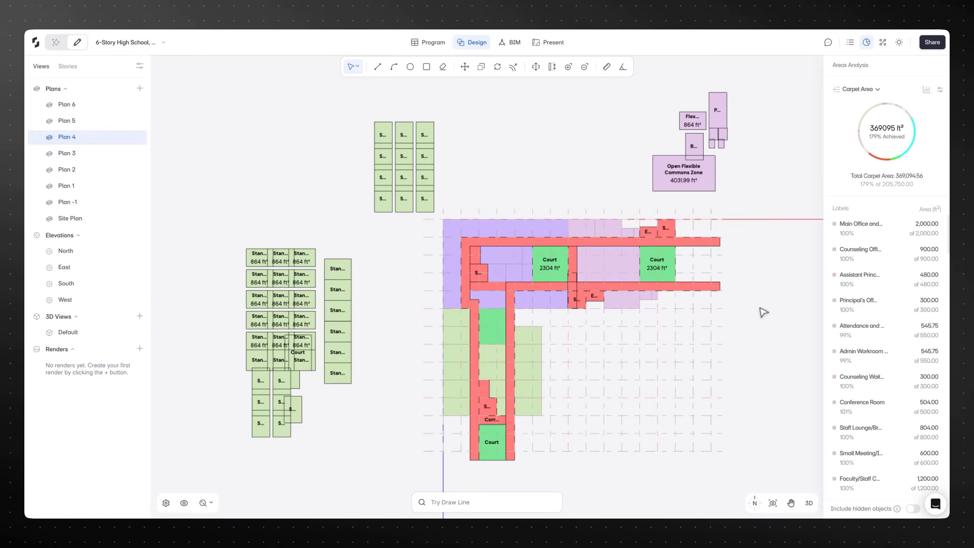
# Step: Pull one Standard Classroom clear of the unplaced blocks and select all Standard Classrooms on Story 4 to check their count
pyautogui.hotkey('ctrl', 'z')
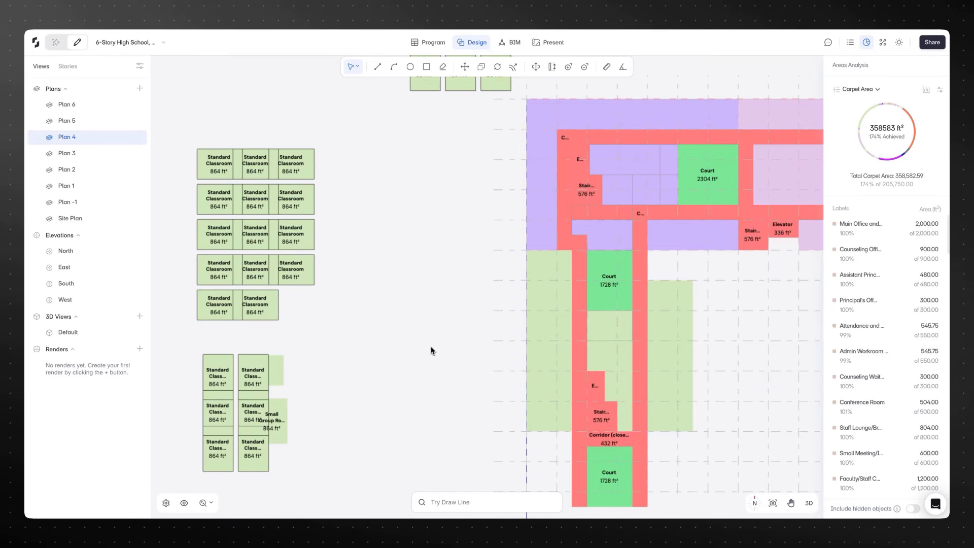
pyautogui.moveTo(259, 307); pyautogui.dragTo(397, 401)
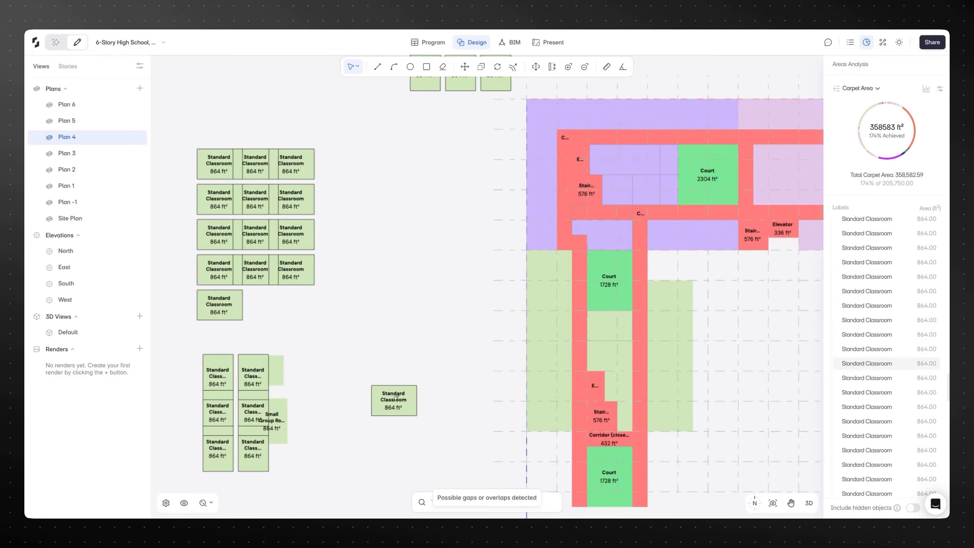
pyautogui.click(885, 262)
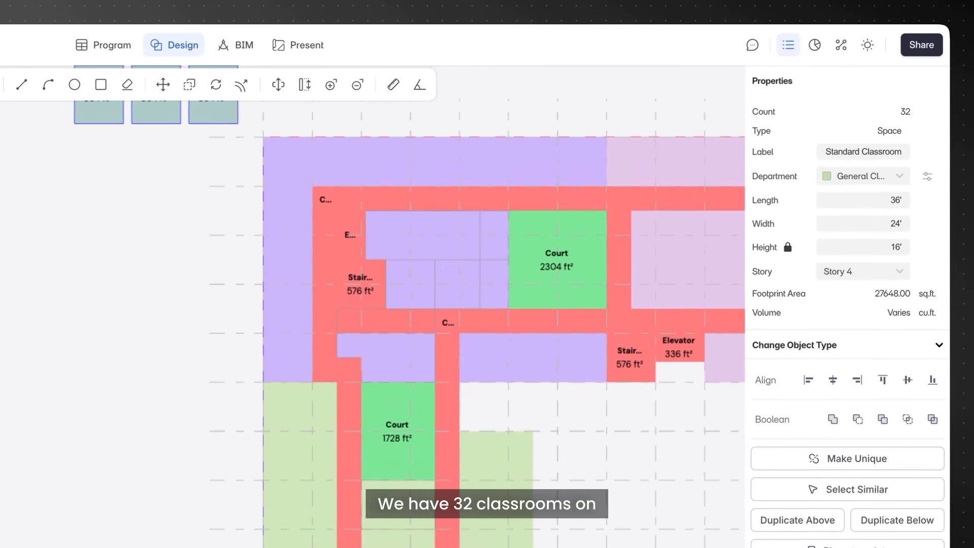
pyautogui.click(458, 431)
# Step: Place a Standard Classroom at the lower west side of the south wing and array 5 copies northward at 24 ft spacing
pyautogui.moveTo(298, 474); pyautogui.dragTo(487, 472)
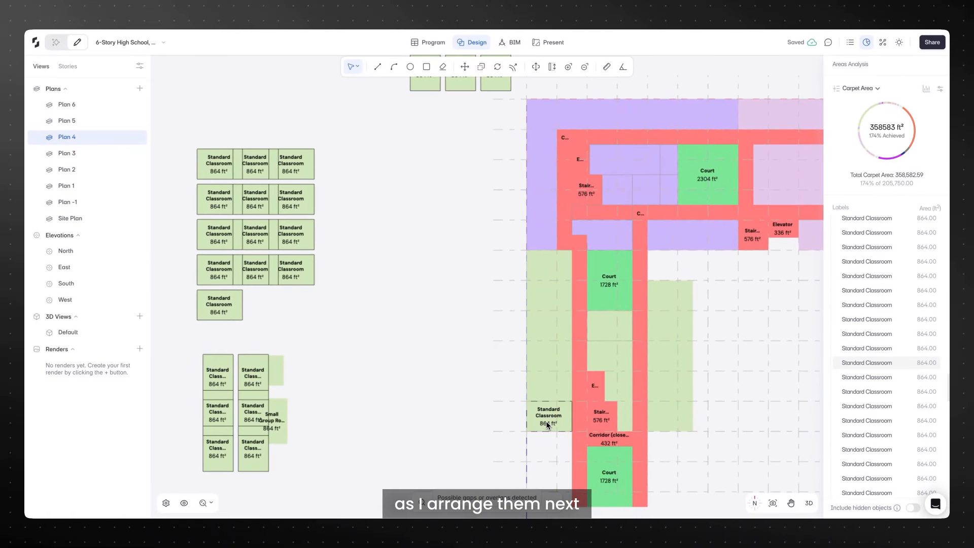
pyautogui.press('c')
pyautogui.click(527, 431)
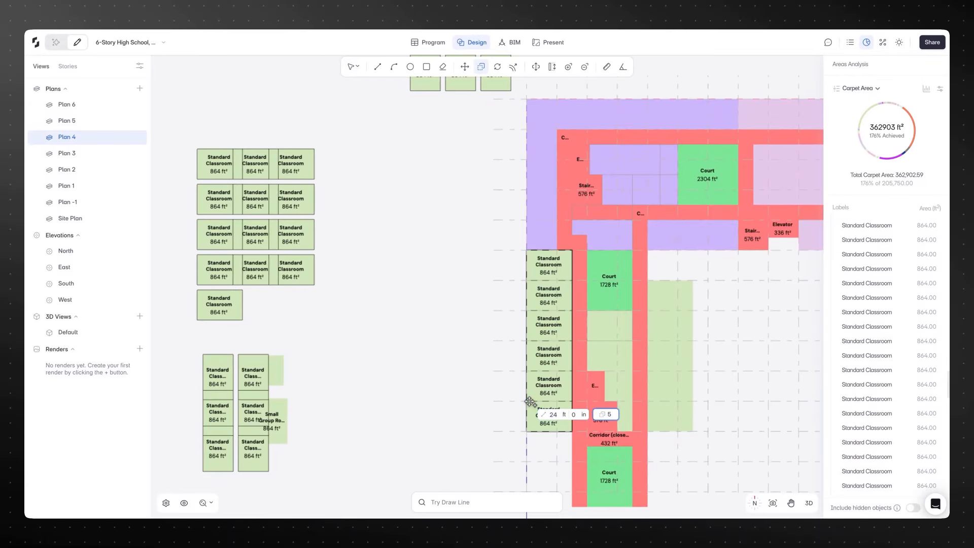
pyautogui.press('Return')
pyautogui.press('Escape')
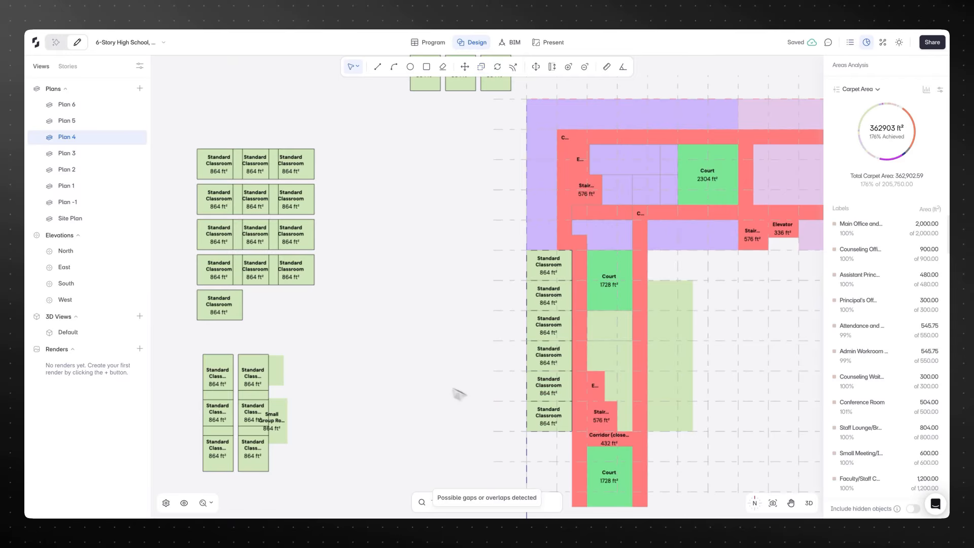
# Step: Place a Standard Classroom against the north block's west corridor and array 4 copies northward up to the block's corner
pyautogui.moveTo(370, 278); pyautogui.dragTo(374, 337, button='middle')
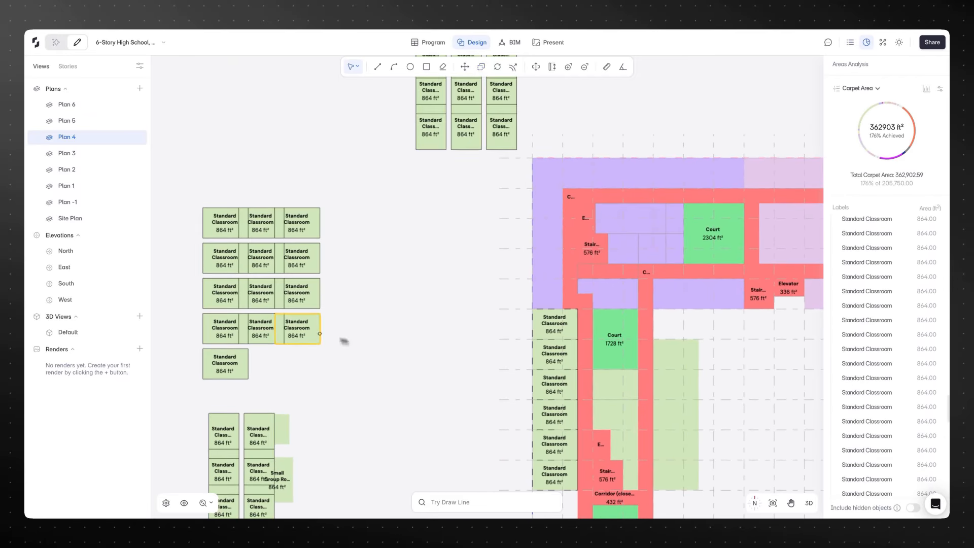
pyautogui.moveTo(303, 329); pyautogui.dragTo(383, 321)
pyautogui.click(547, 293)
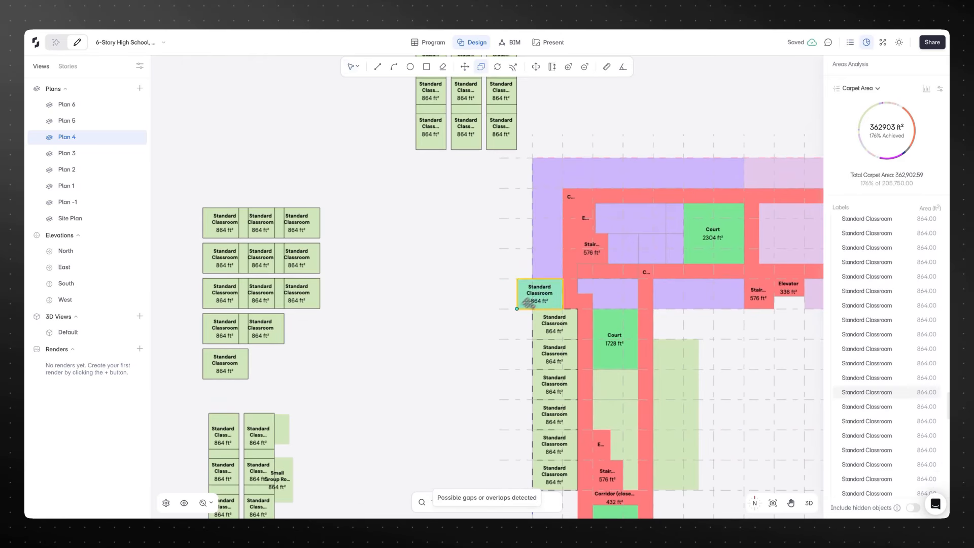
pyautogui.press('c')
pyautogui.press('Return')
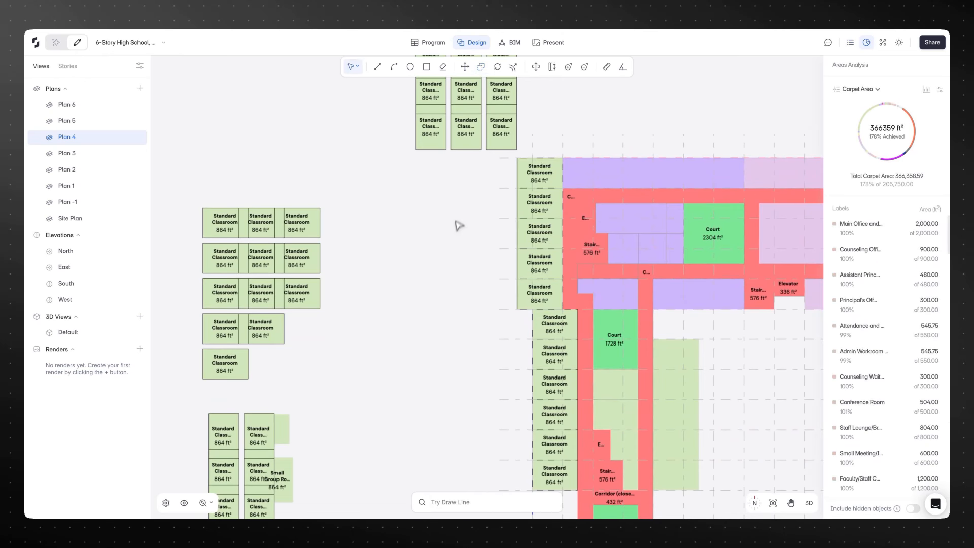
# Step: Place a Standard Classroom upright along the north corridor and array 5 copies eastward at 24 ft spacing
pyautogui.moveTo(460, 226); pyautogui.dragTo(389, 337, button='middle')
pyautogui.write('c')
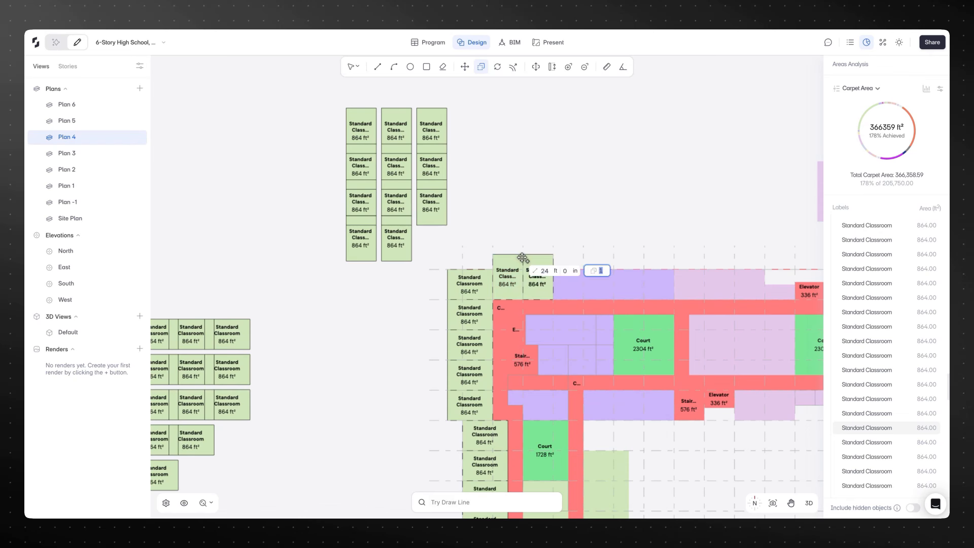
pyautogui.write('5')
pyautogui.press('Return')
# Step: Place a Standard Classroom on the south wing's east side and array 4 copies along the corridor at 24 ft spacing
pyautogui.scroll(-5, 391, 348)
pyautogui.hscroll(2, 392, 349)
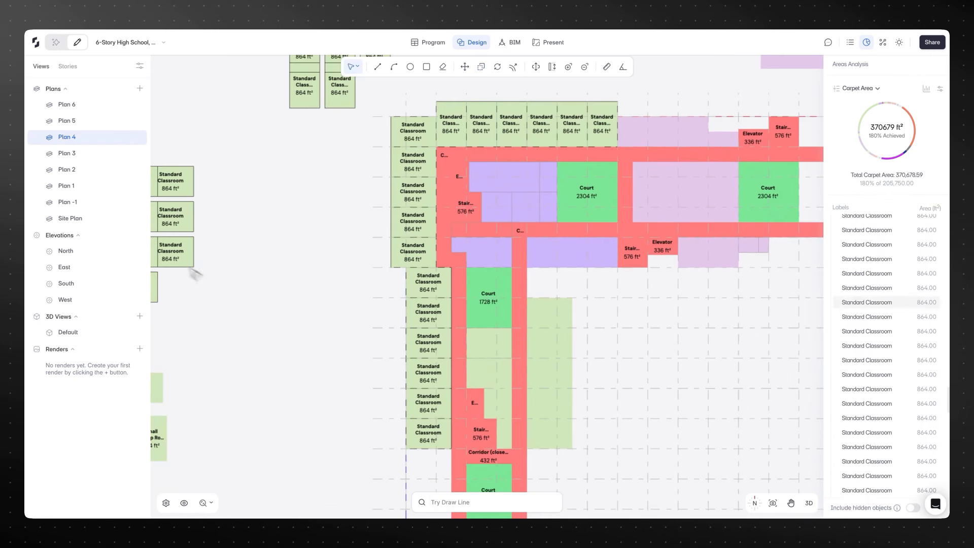
pyautogui.press('m')
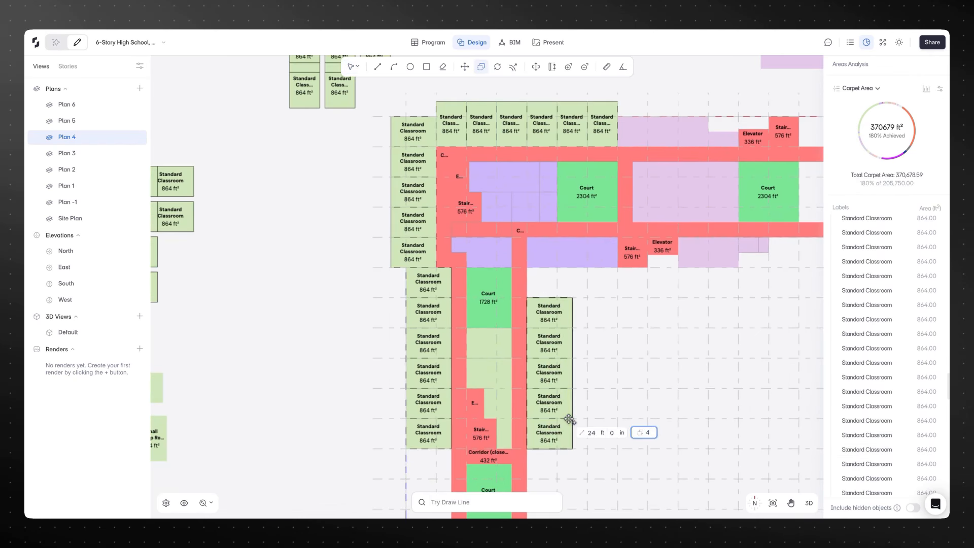
pyautogui.press('Return')
pyautogui.scroll(-2, 574, 433)
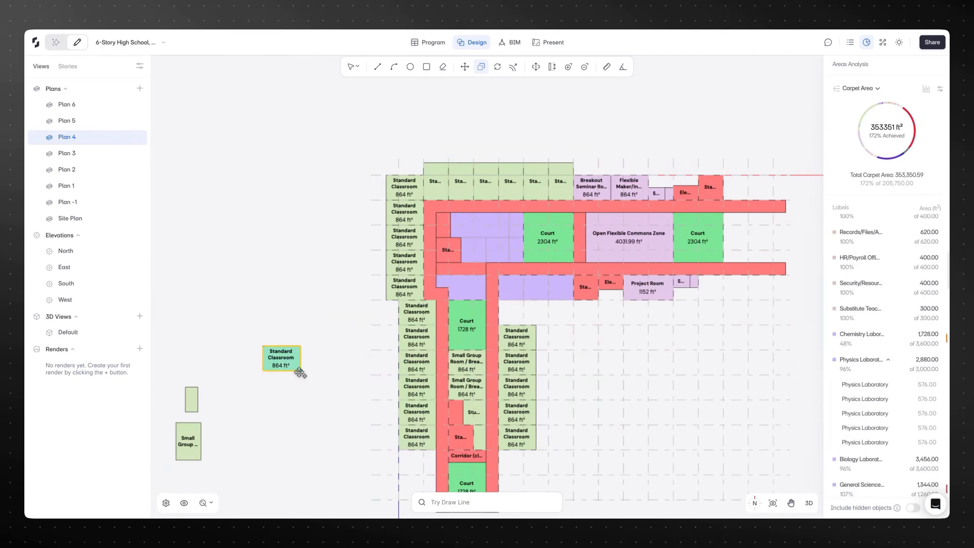
# Step: Copy the spare Standard Classroom twice into the north block's core, stacked along the west side of the Court
pyautogui.click(300, 370)
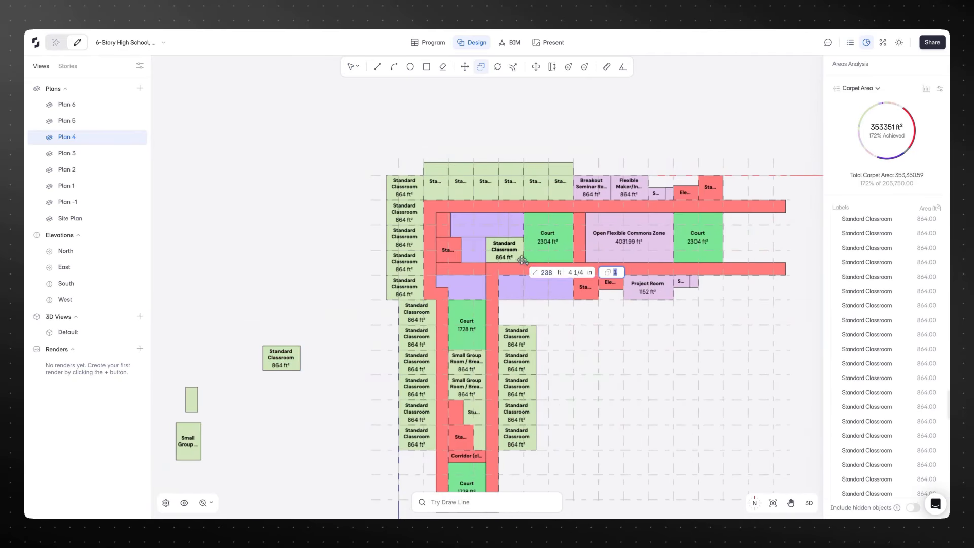
pyautogui.press('Return')
pyautogui.click(523, 240)
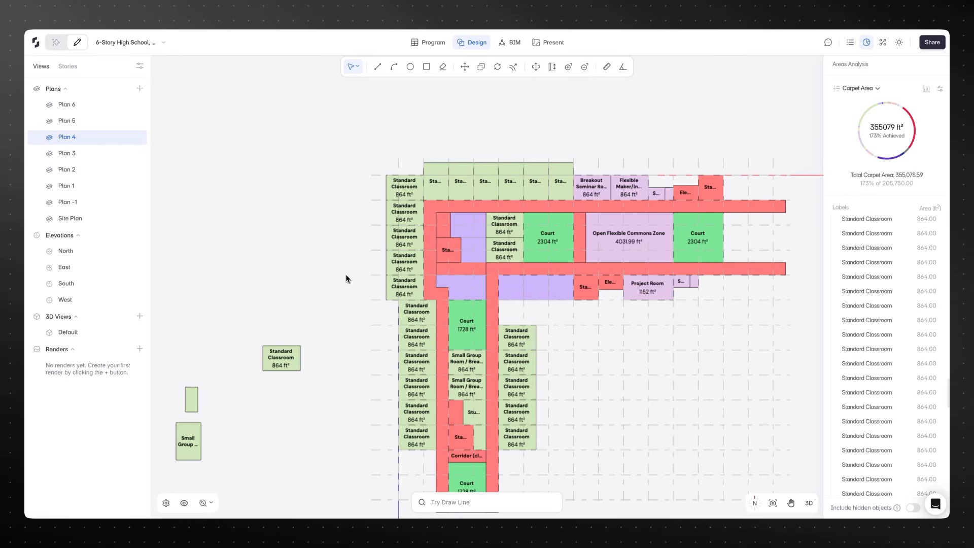
# Step: View Plan 3, switch to the default 3D view, then select Story 4 and isolate it for inspection
pyautogui.click(96, 153)
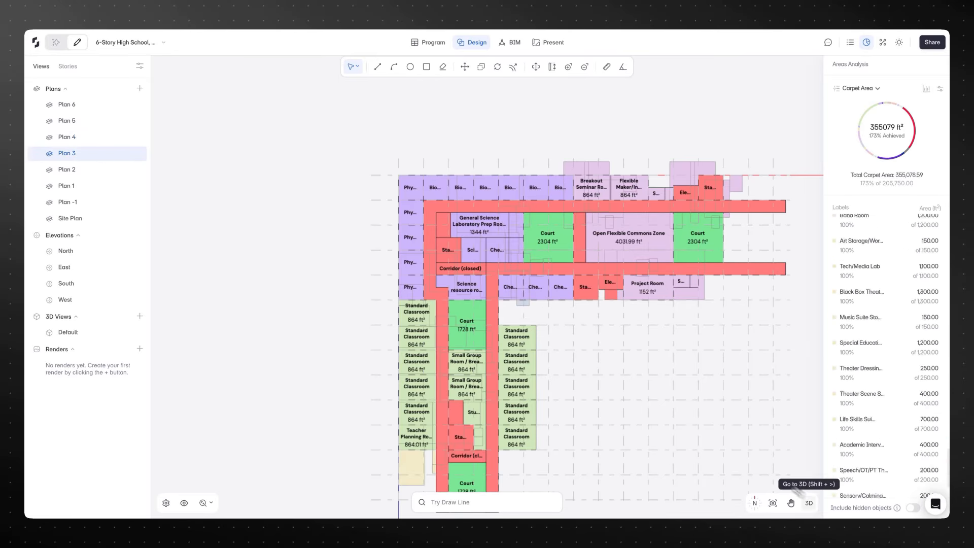
pyautogui.click(810, 503)
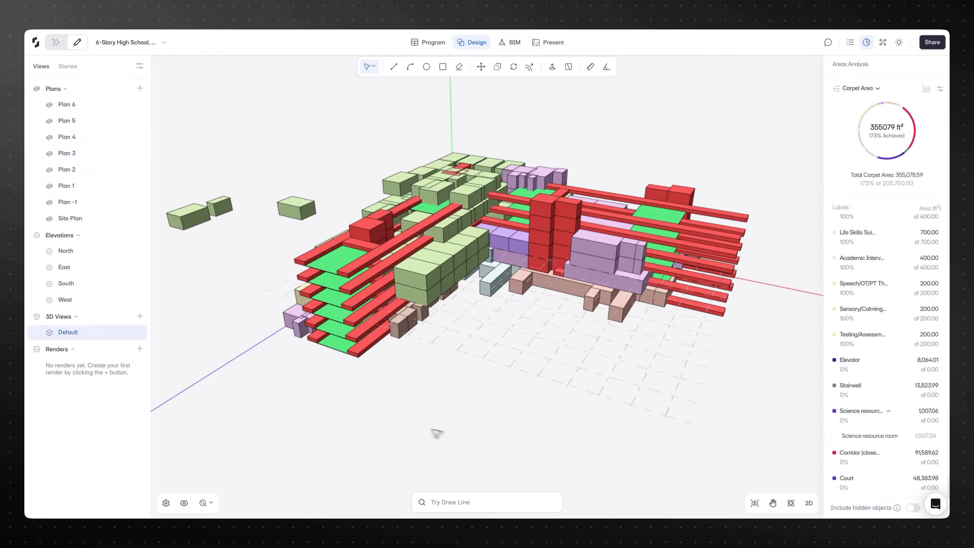
pyautogui.moveTo(436, 433); pyautogui.dragTo(387, 118, button='middle')
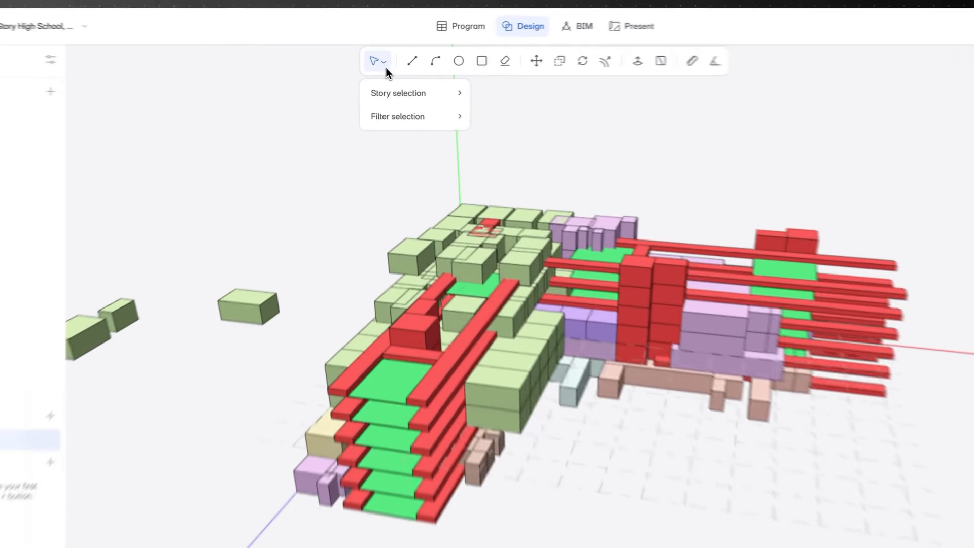
pyautogui.moveTo(397, 90)
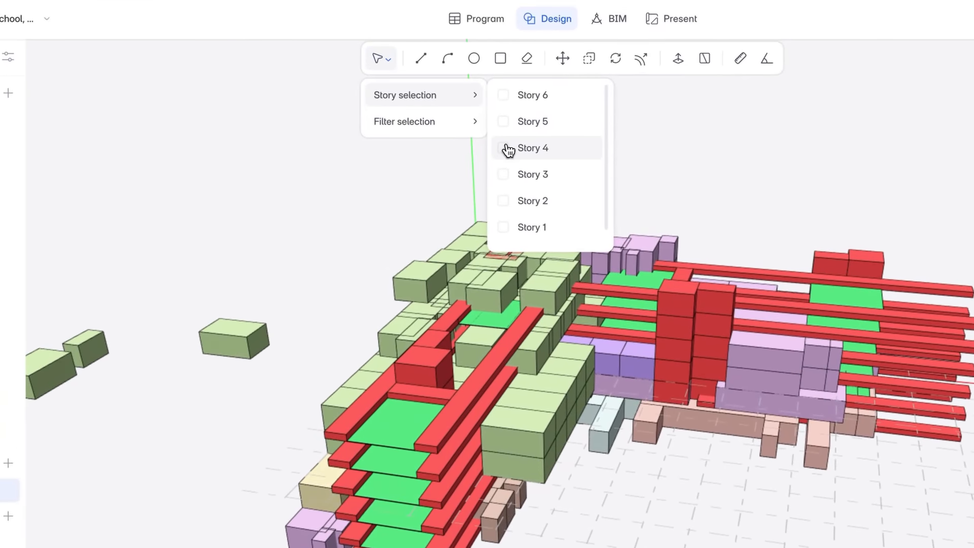
pyautogui.click(446, 121)
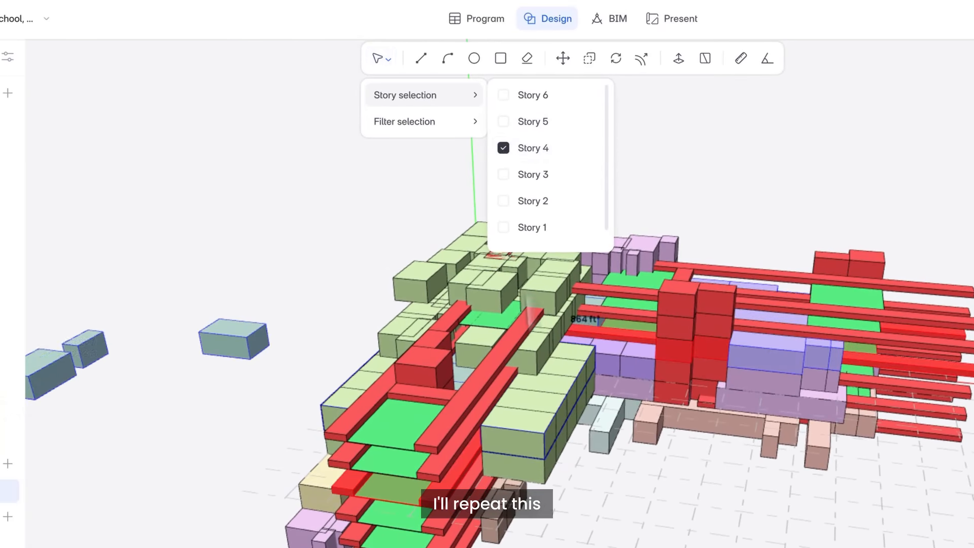
pyautogui.rightClick(542, 431)
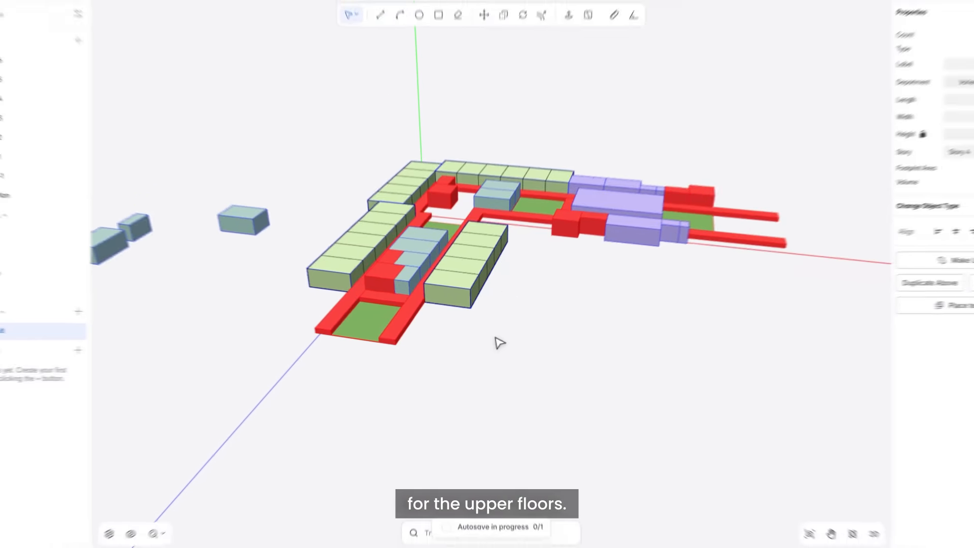
pyautogui.click(502, 345)
pyautogui.moveTo(513, 343); pyautogui.dragTo(528, 390, button='middle')
# Step: Array the Standard Classroom on the south wing's west side in Plan 6 with 3 copies at 24 ft and inspect the massing in 3D
pyautogui.click(805, 503)
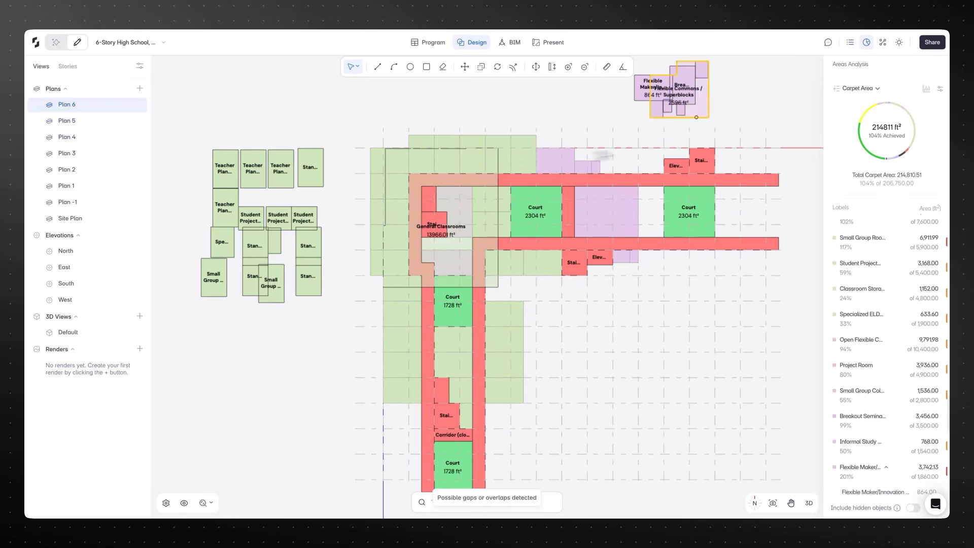
pyautogui.click(402, 313)
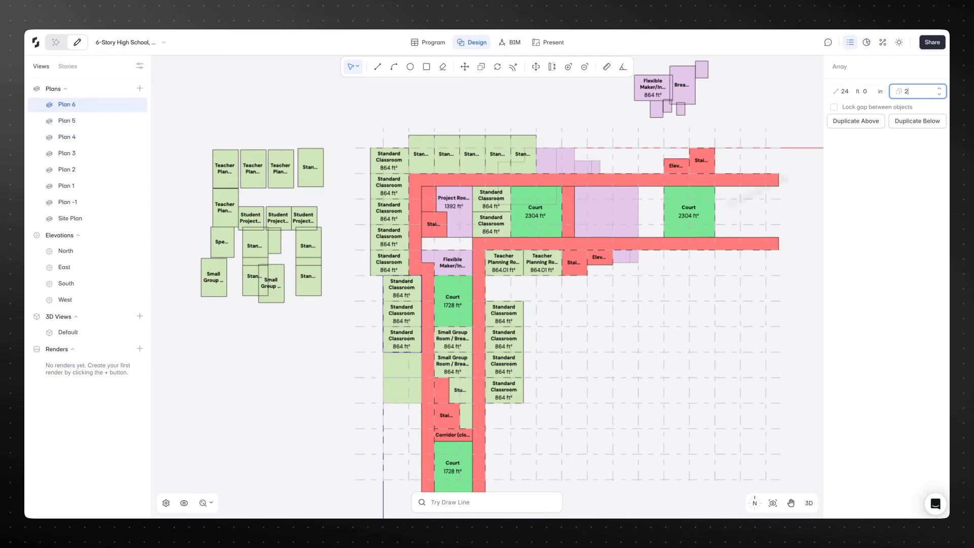
pyautogui.press('3')
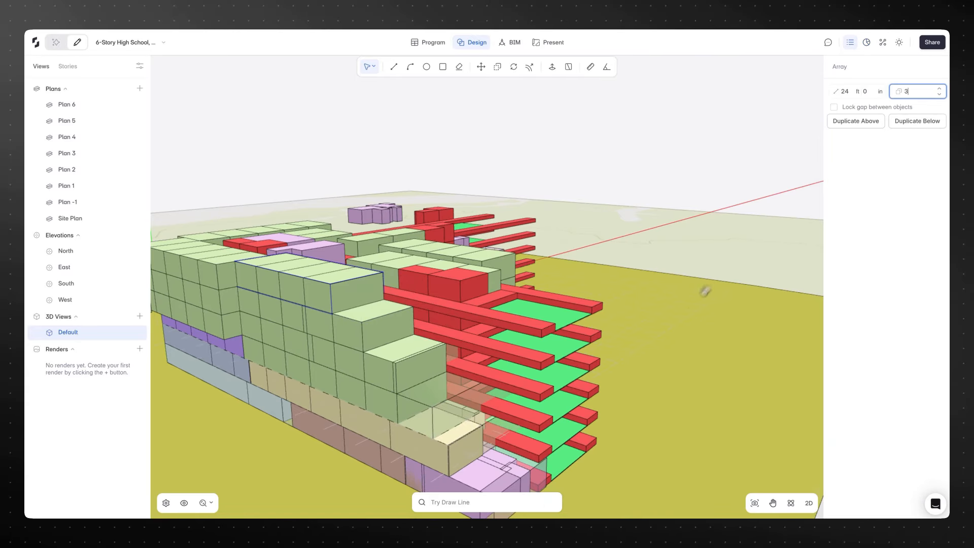
pyautogui.moveTo(706, 290); pyautogui.dragTo(487, 272, button='middle')
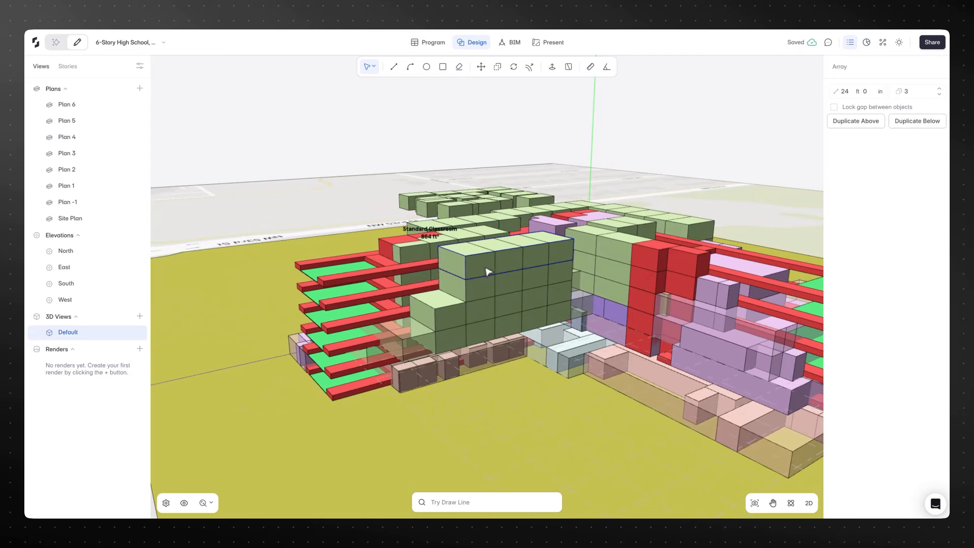
pyautogui.click(511, 398)
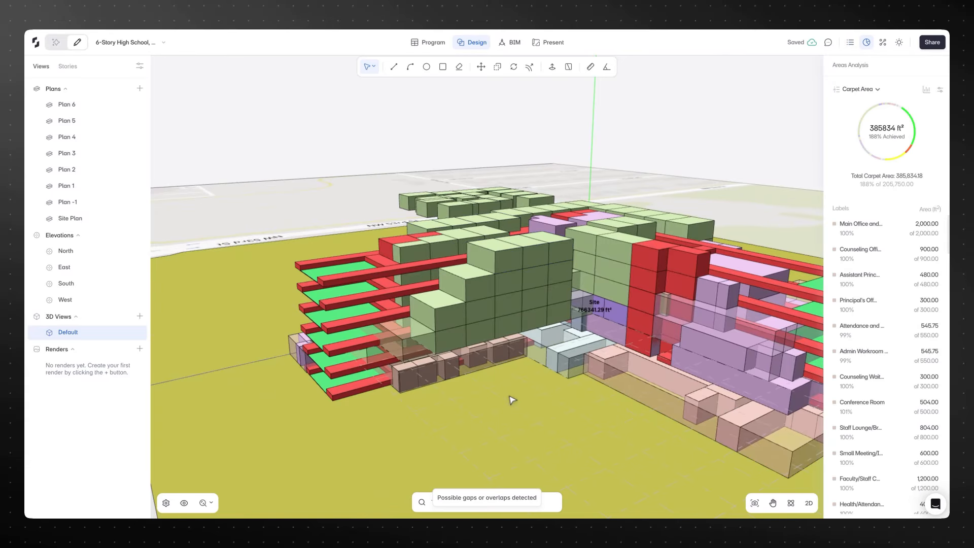
pyautogui.moveTo(511, 398); pyautogui.dragTo(664, 417, button='middle')
pyautogui.moveTo(664, 417); pyautogui.dragTo(714, 417, button='middle')
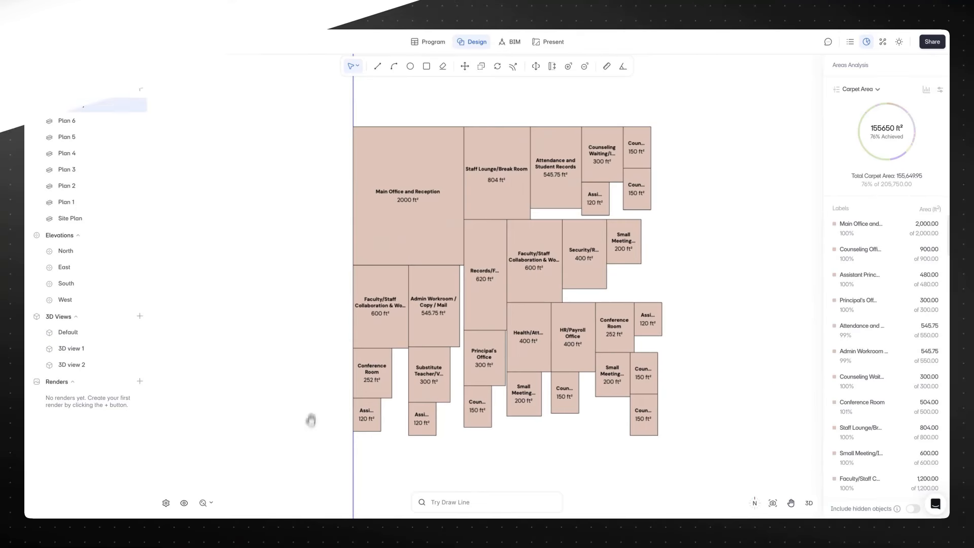
# Step: Select all Administration spaces in the Plan 1 admin block view, compute their adjacencies and arrange the spaces to respect them
pyautogui.moveTo(331, 104); pyautogui.dragTo(679, 457)
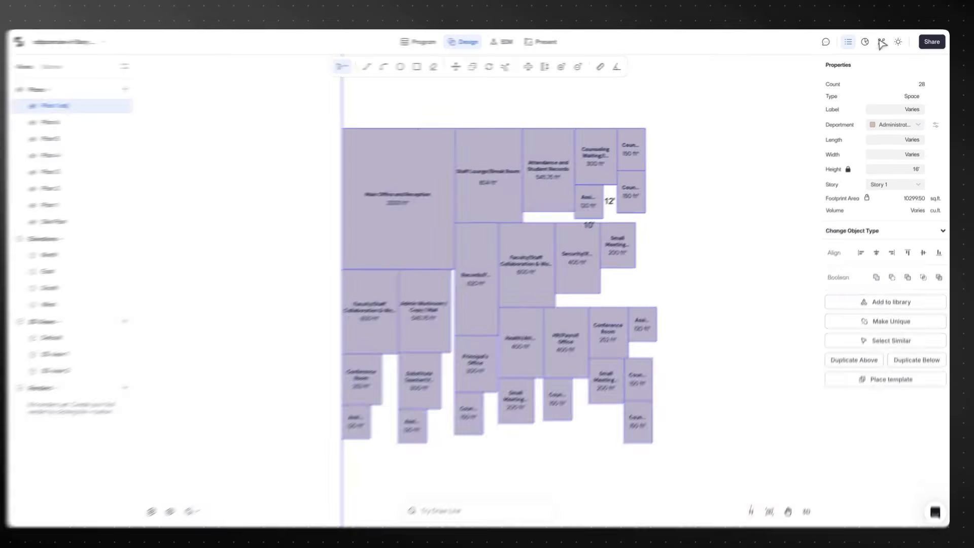
pyautogui.click(883, 42)
pyautogui.click(867, 87)
pyautogui.click(770, 107)
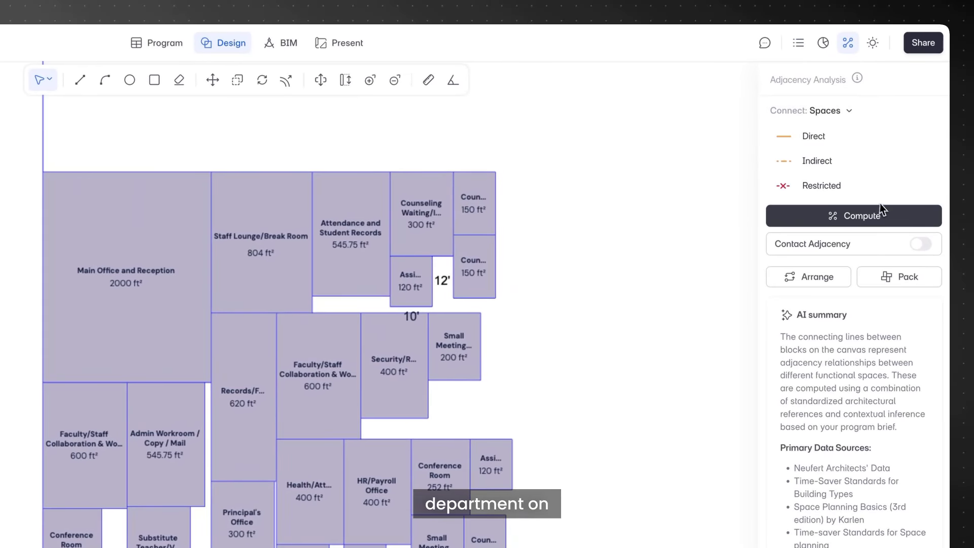
pyautogui.click(886, 215)
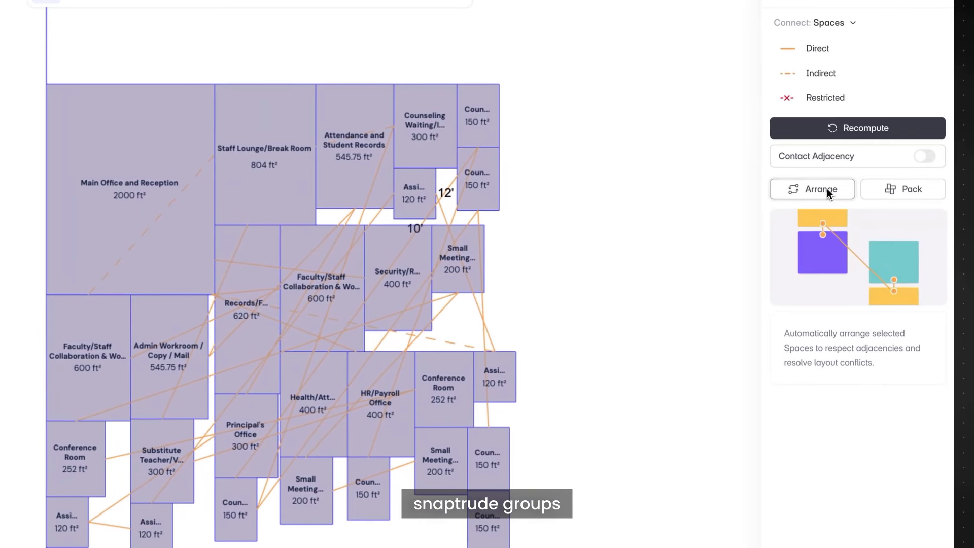
pyautogui.click(827, 189)
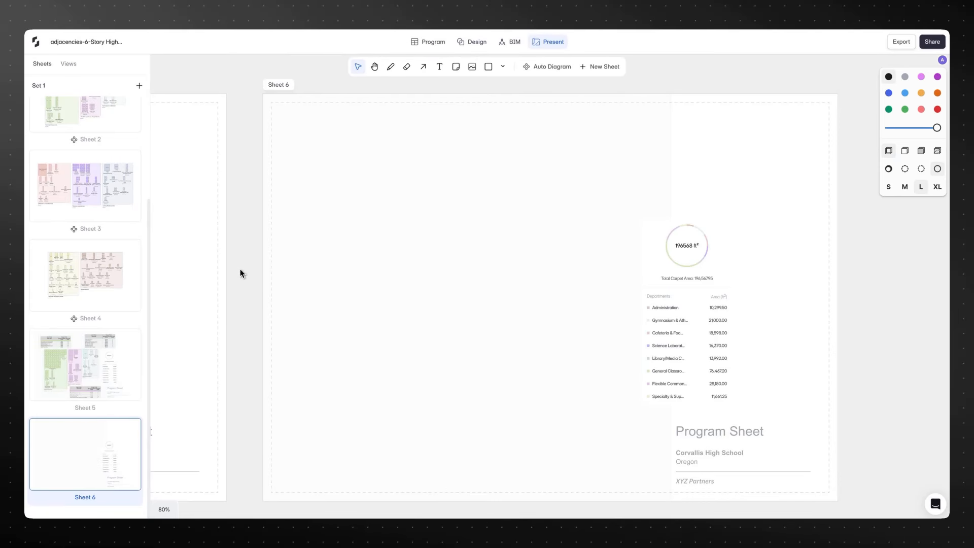
# Step: Place the Plan 1 admin block view on Sheet 6 beside the program area summary
pyautogui.click(68, 63)
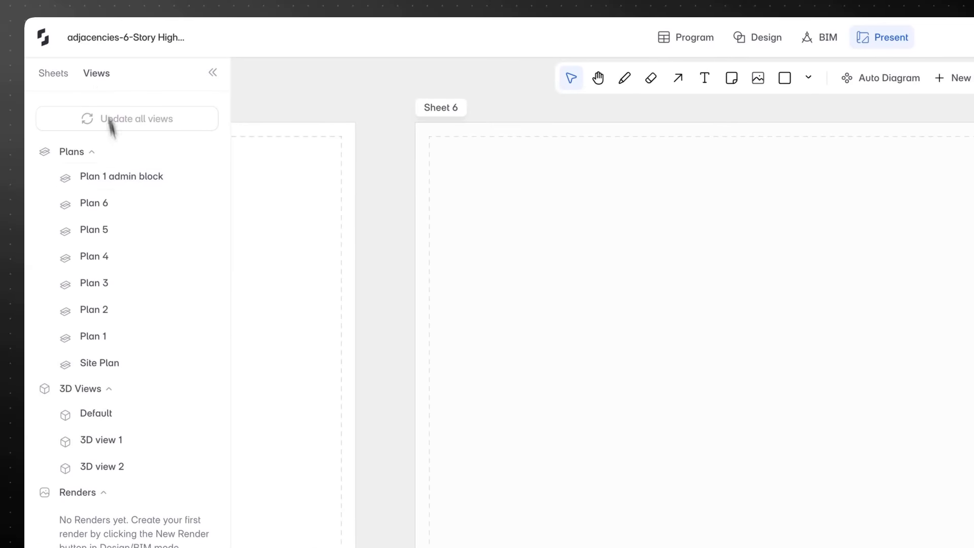
pyautogui.moveTo(112, 163); pyautogui.dragTo(666, 420)
pyautogui.moveTo(159, 142); pyautogui.dragTo(361, 174)
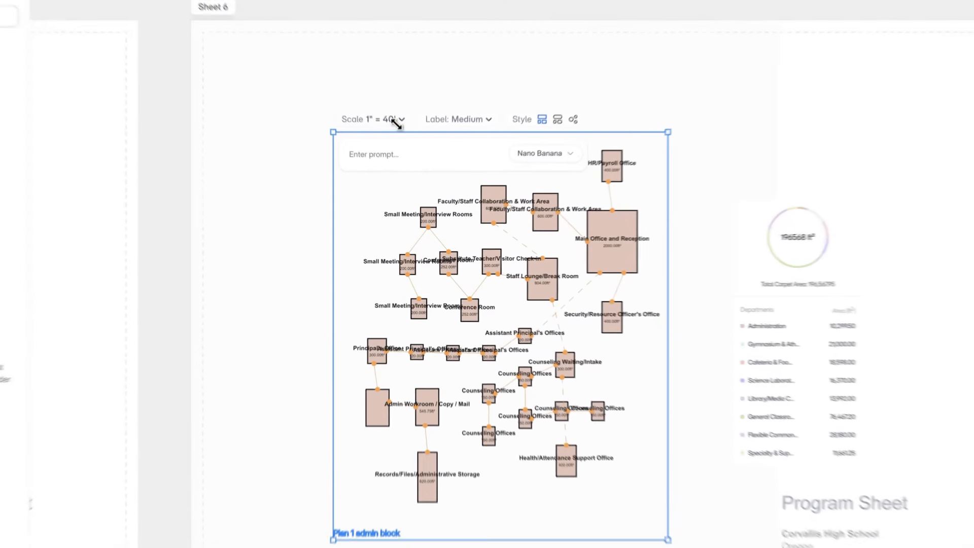
# Step: Set the admin block view's scale to 1" = 30' and its style to Bubble Diagram
pyautogui.click(406, 163)
pyautogui.click(388, 250)
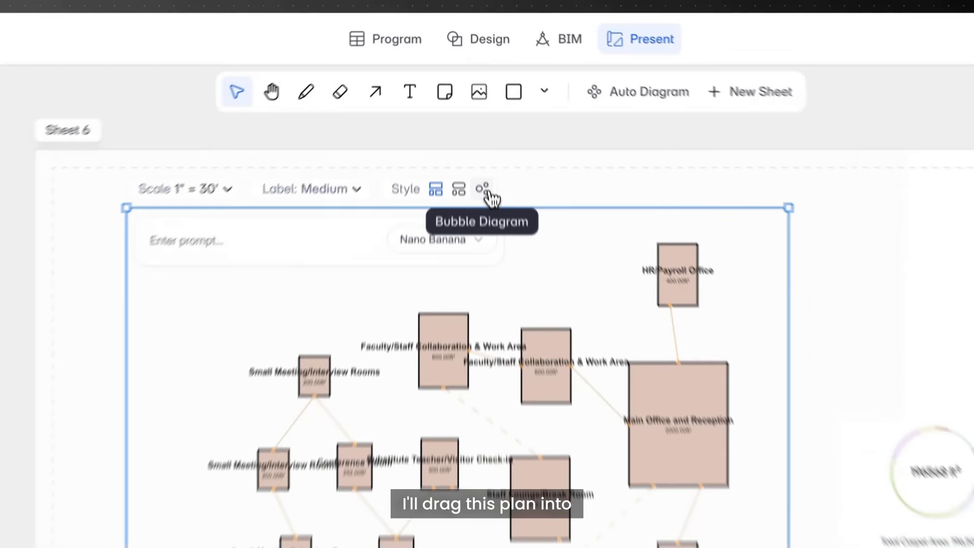
pyautogui.click(485, 191)
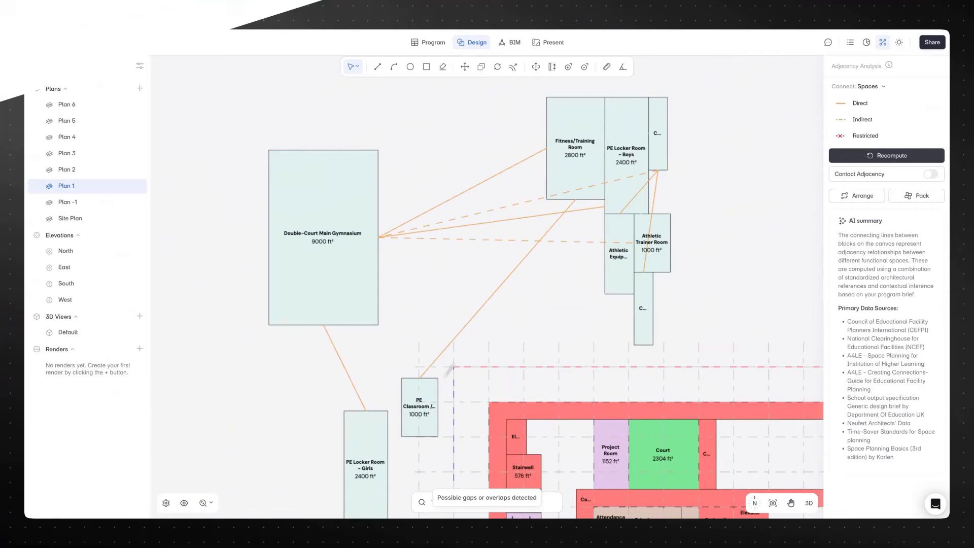
# Step: In the program spreadsheet, set the shorter dimension of both 2400 sq ft PE locker rooms to 36'
pyautogui.click(570, 170)
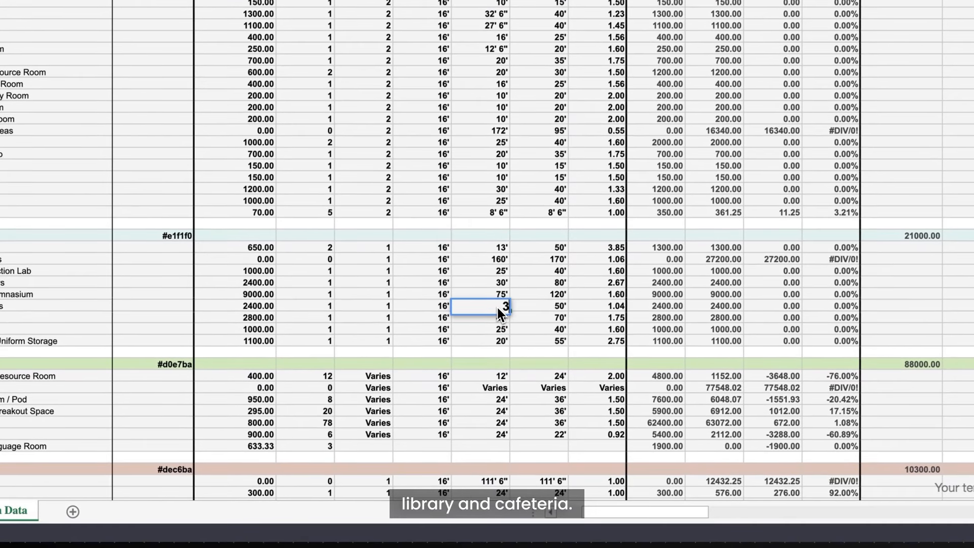
pyautogui.write('6')
pyautogui.press('Return')
pyautogui.click(498, 306)
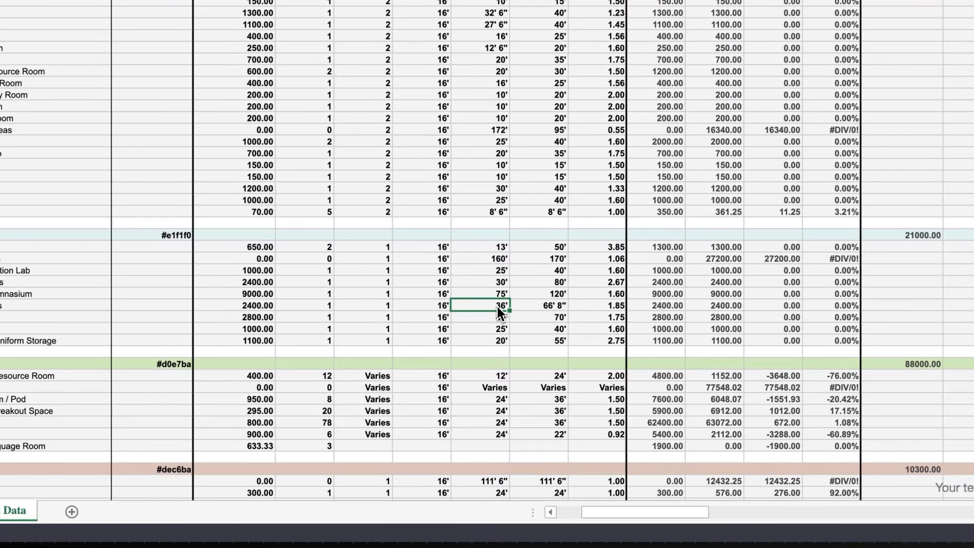
pyautogui.click(497, 286)
pyautogui.write('36')
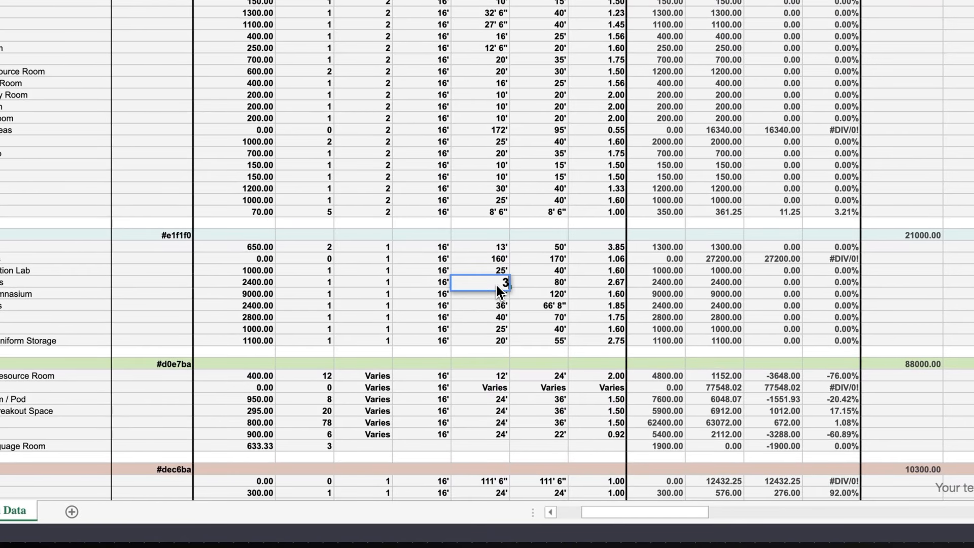
pyautogui.press('Return')
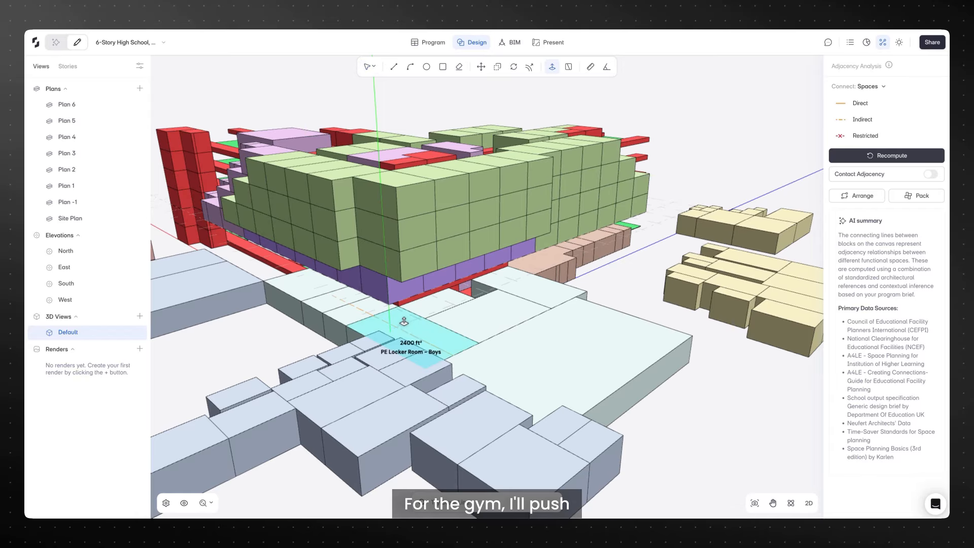
# Step: Push/pull the gym block spaces beside the classroom wing upward by 16' in 3D, including the PE Locker Room - Boys, and raise the Double-Court Main Gymnasium
pyautogui.moveTo(404, 321); pyautogui.dragTo(391, 311)
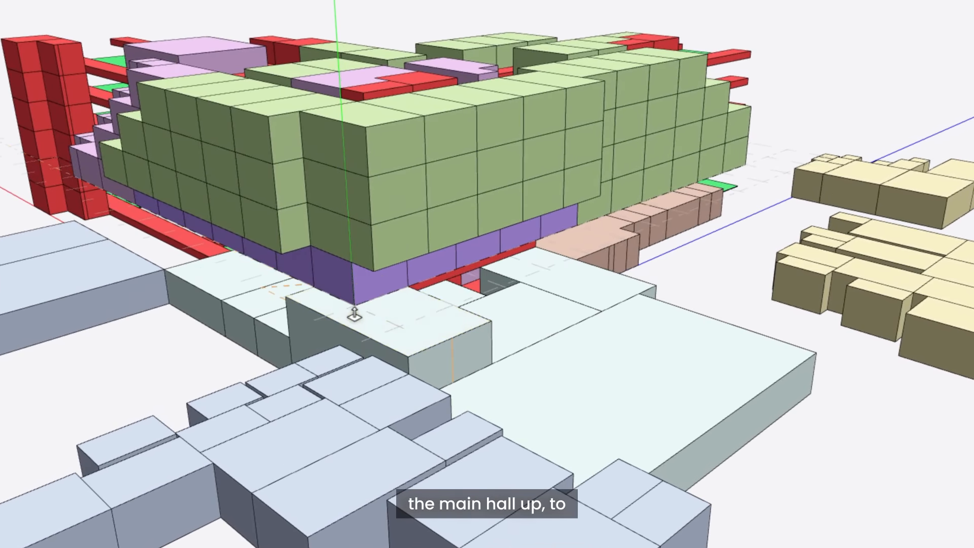
pyautogui.moveTo(548, 275); pyautogui.dragTo(575, 229)
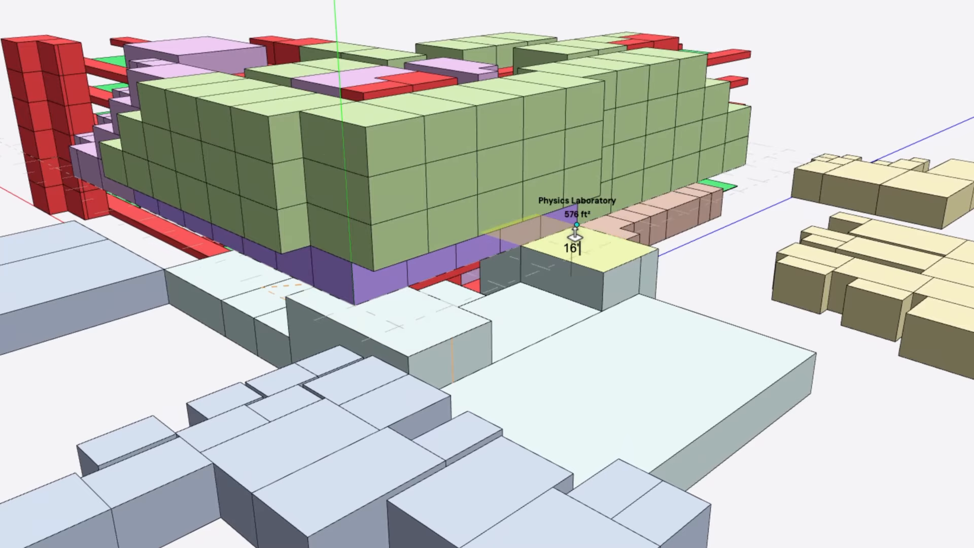
pyautogui.moveTo(515, 319); pyautogui.dragTo(589, 295)
pyautogui.press('Return')
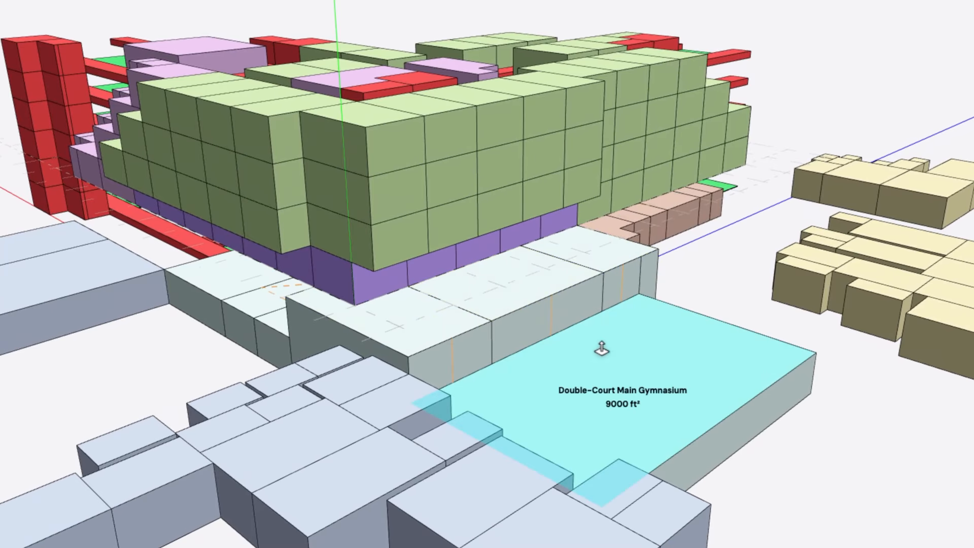
pyautogui.moveTo(600, 343); pyautogui.dragTo(517, 335)
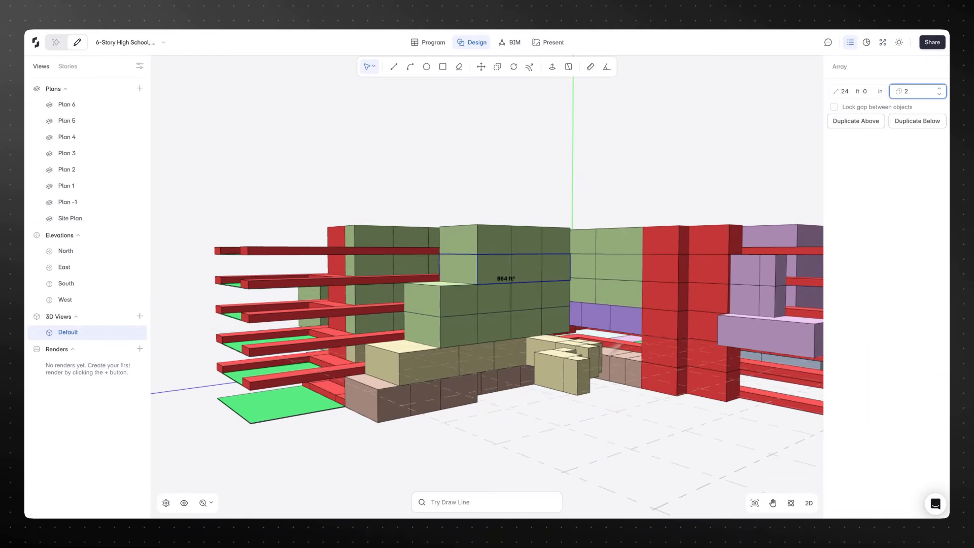
# Step: Select the row of three Story 2 specialty spaces containing the Black Box Theater and start moving them
pyautogui.click(391, 379)
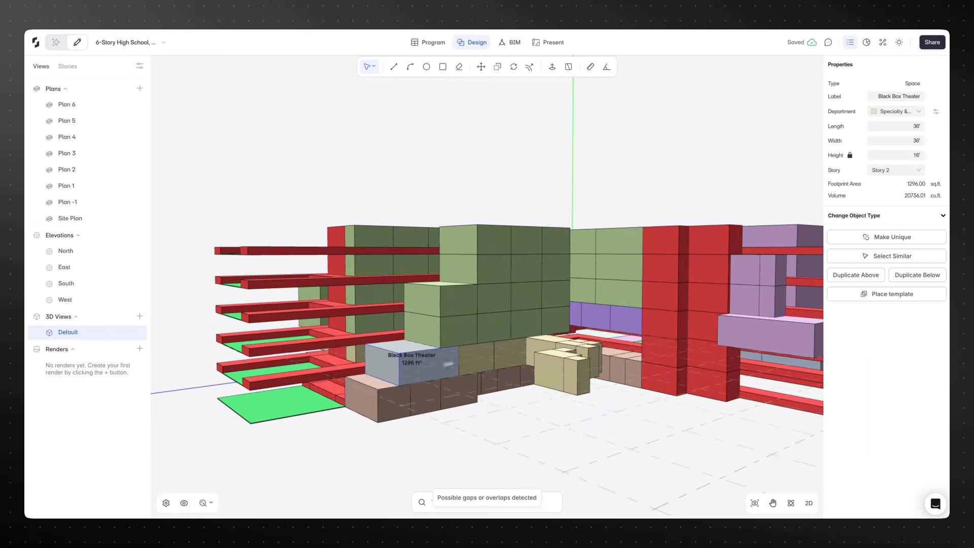
pyautogui.press('m')
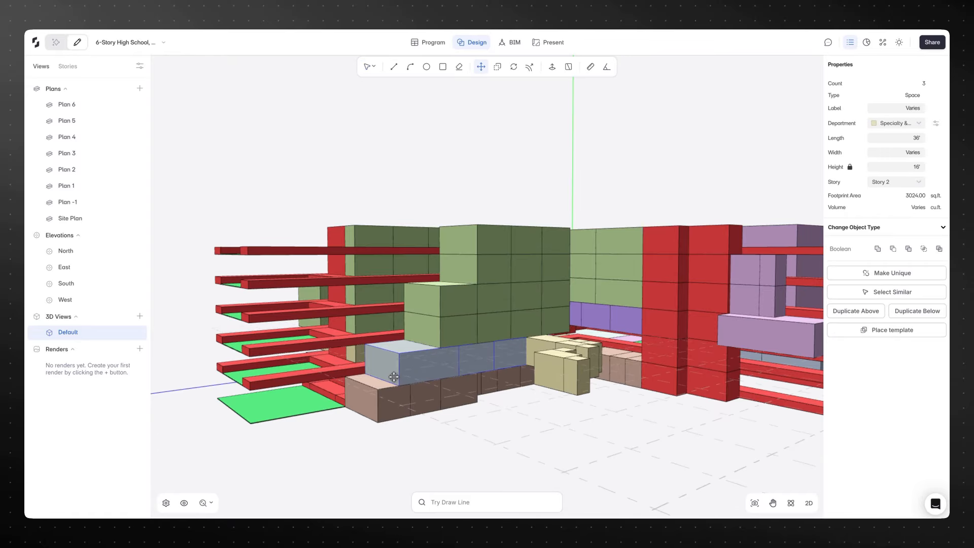